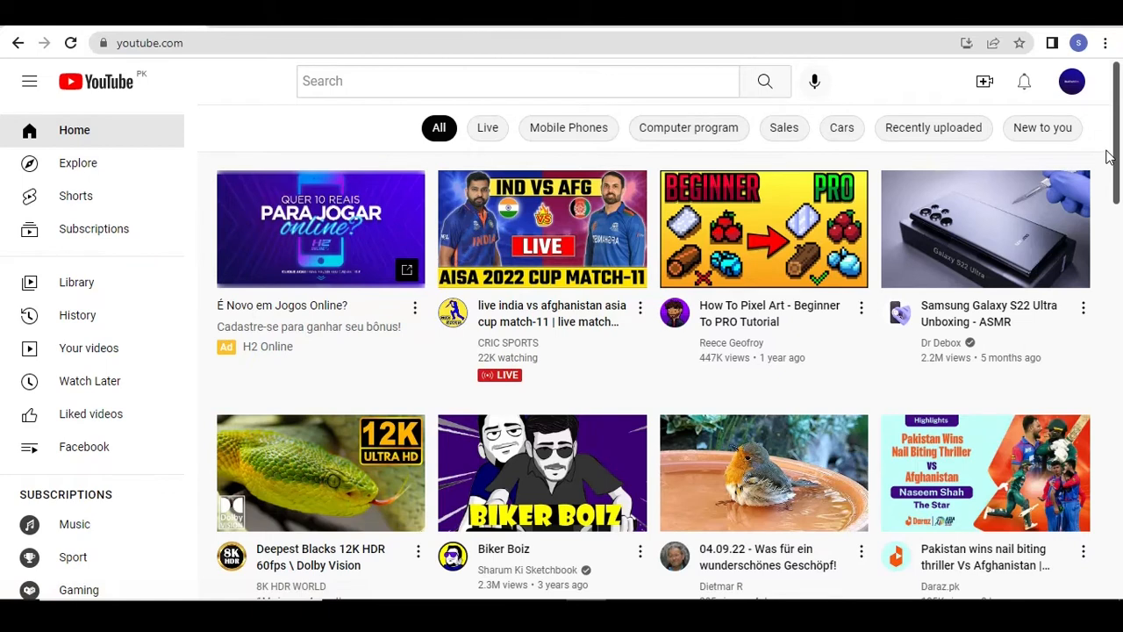
Start a video upload from your channel page and choose the video file Facebook Page creation_1 in Downloads
{"action": "left_click", "coordinate": [1073, 83]}
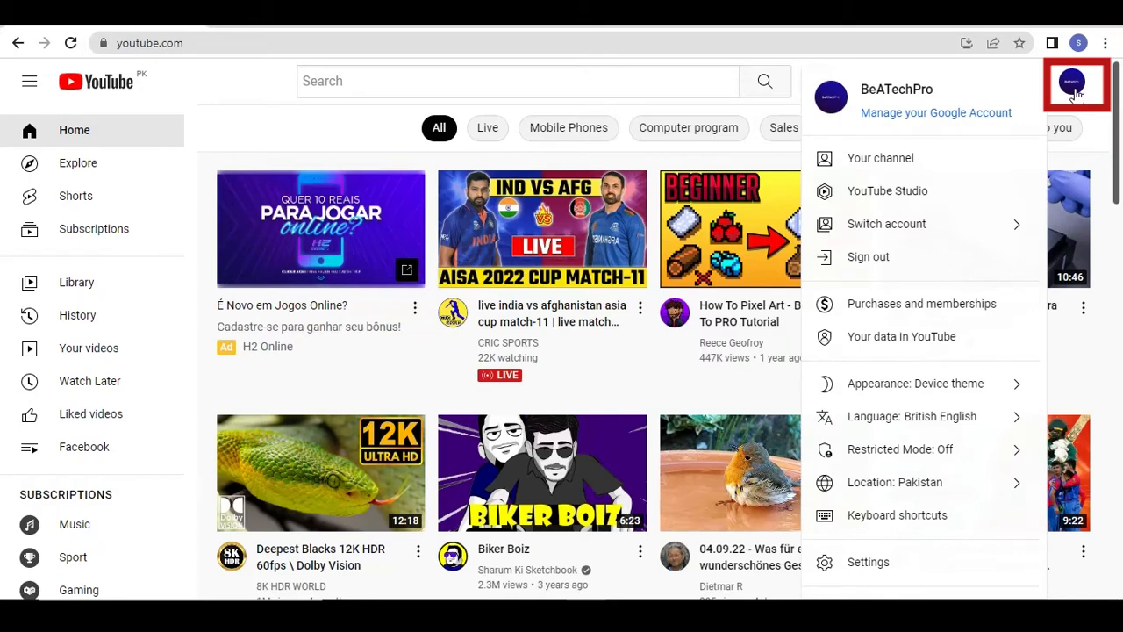
{"action": "left_click", "coordinate": [945, 169]}
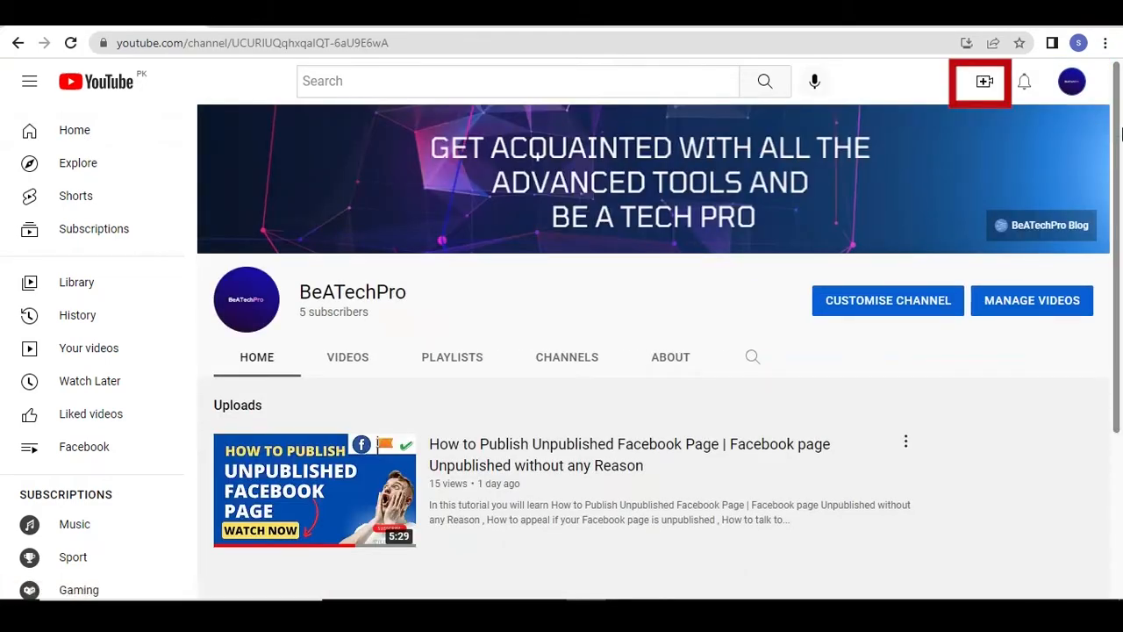
{"action": "left_click", "coordinate": [985, 85]}
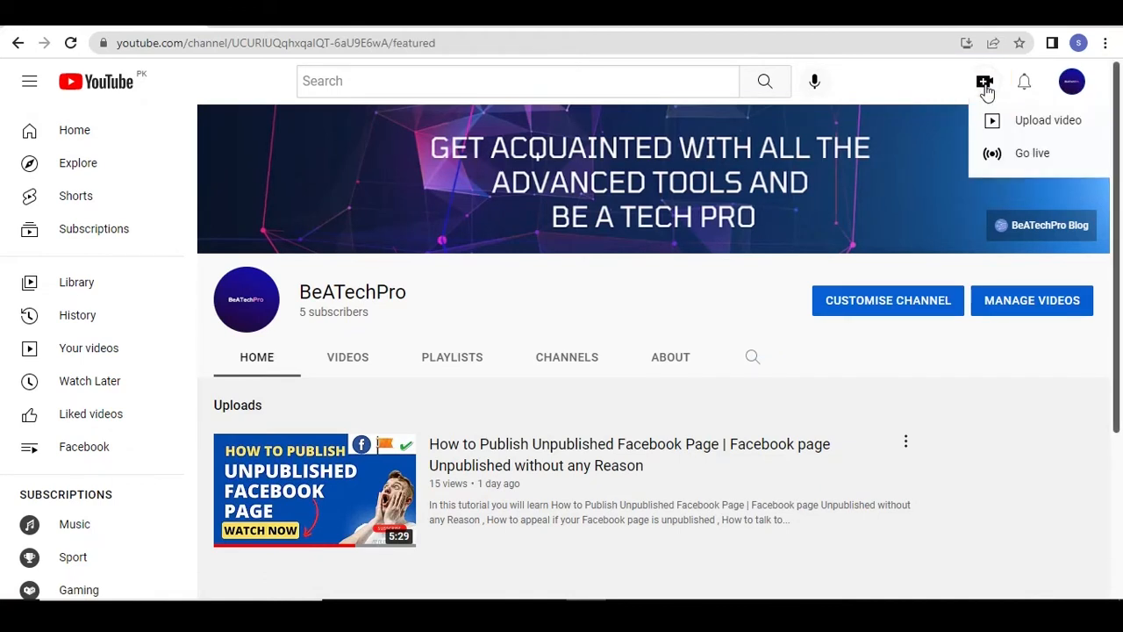
{"action": "left_click", "coordinate": [1033, 129]}
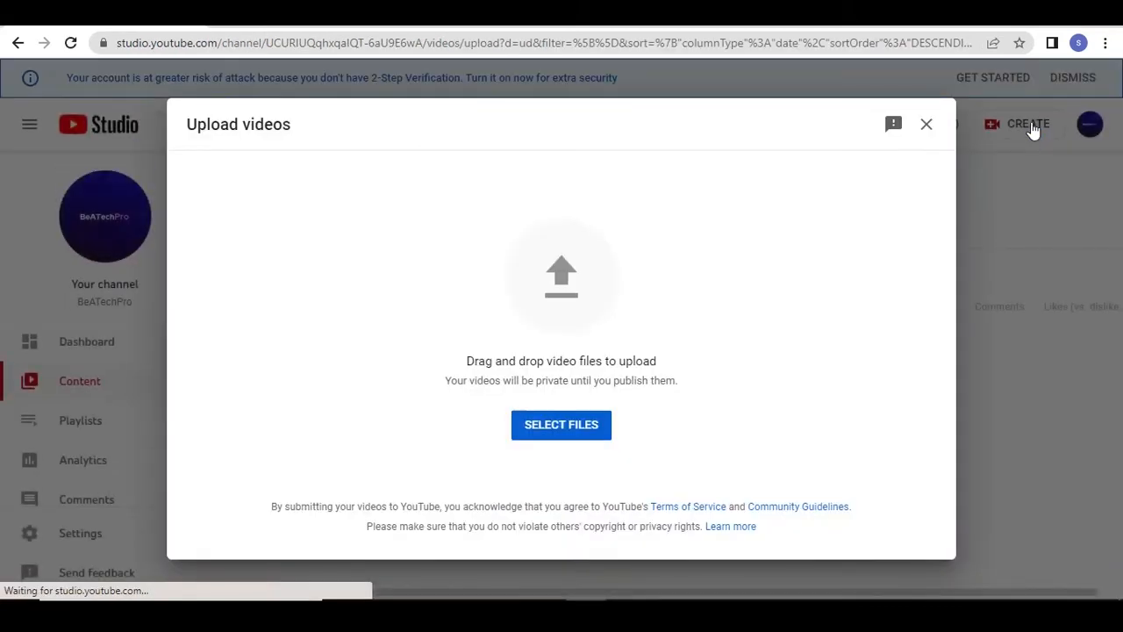
{"action": "left_click", "coordinate": [576, 438]}
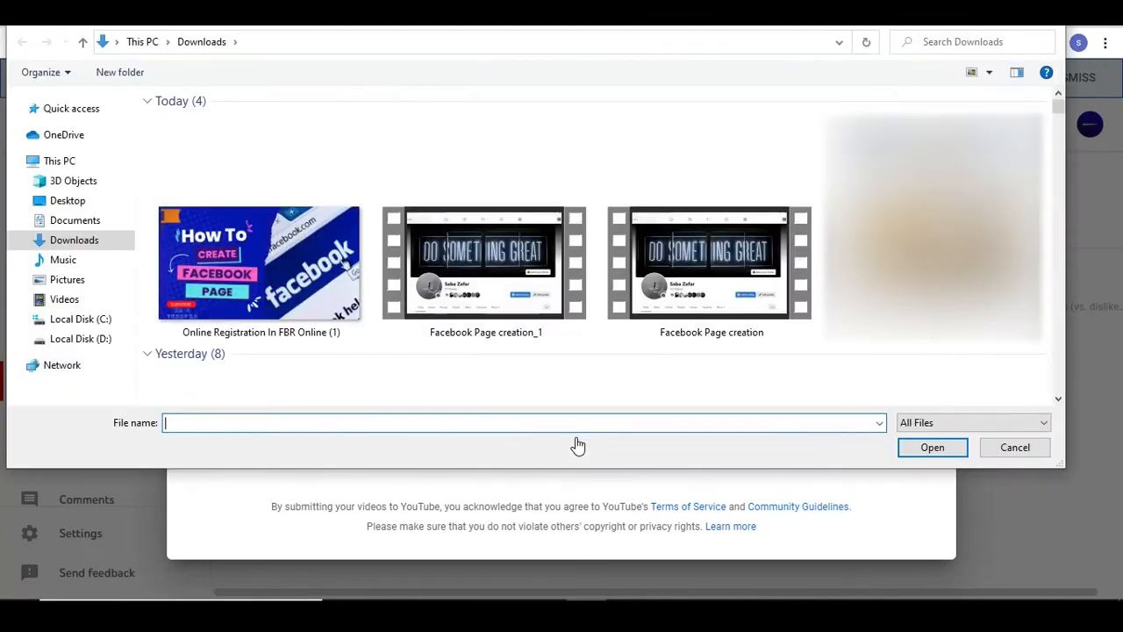
{"action": "double_click", "coordinate": [493, 320]}
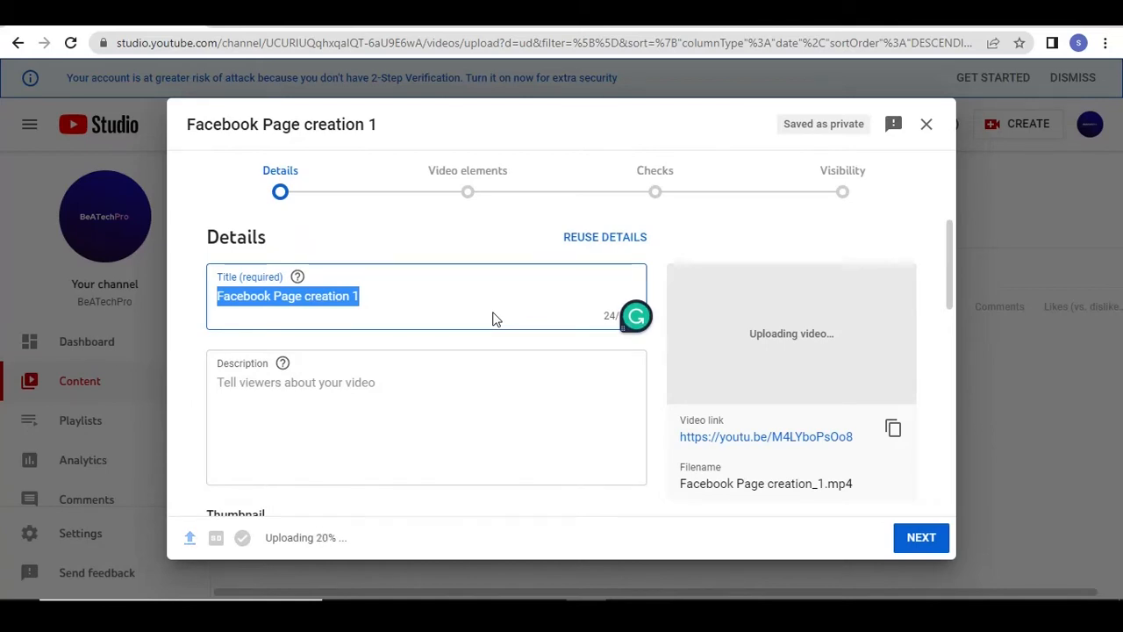
Replace the video's title with "How to Create Facebook Page"
{"action": "key", "text": "BackSpace"}
{"action": "type", "text": "H"}
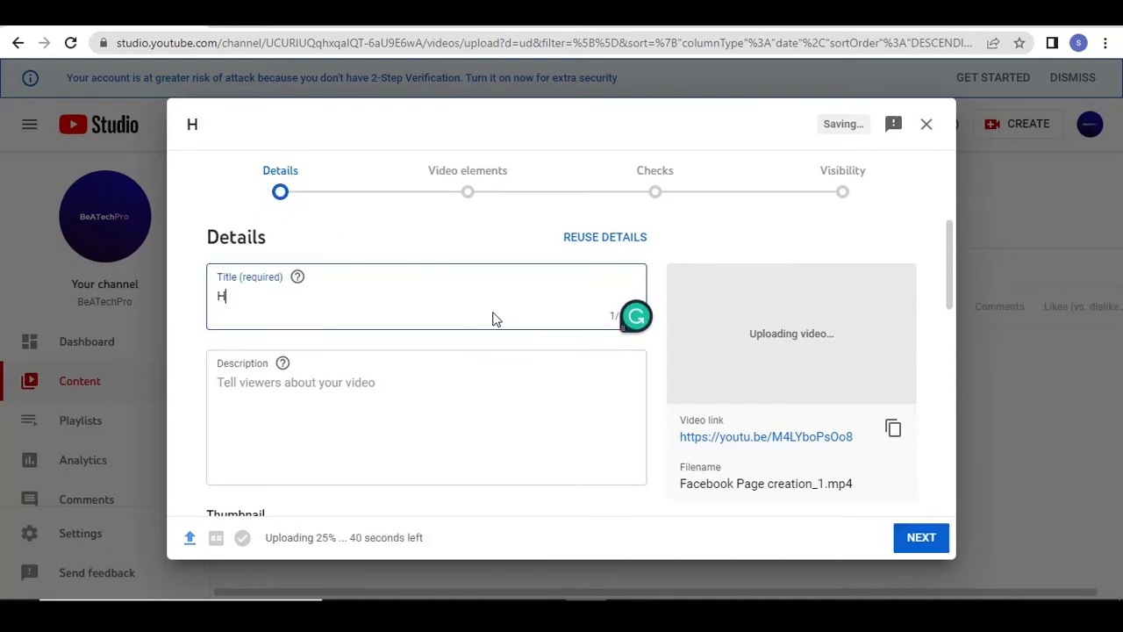
{"action": "type", "text": "ow to C"}
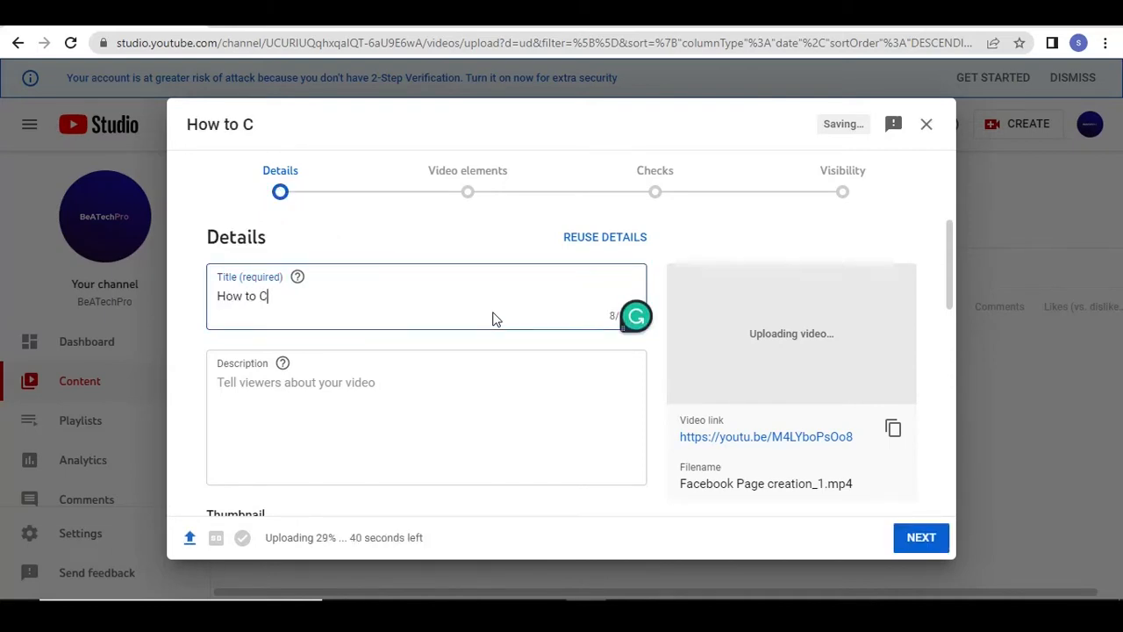
{"action": "type", "text": "reate "}
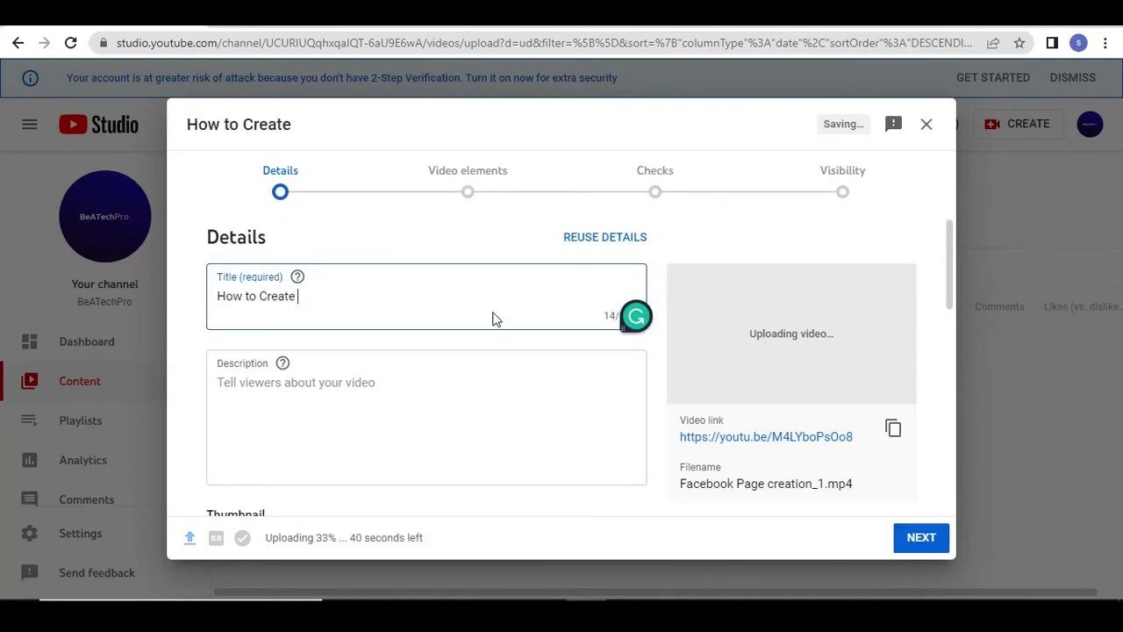
{"action": "type", "text": "Facebook "}
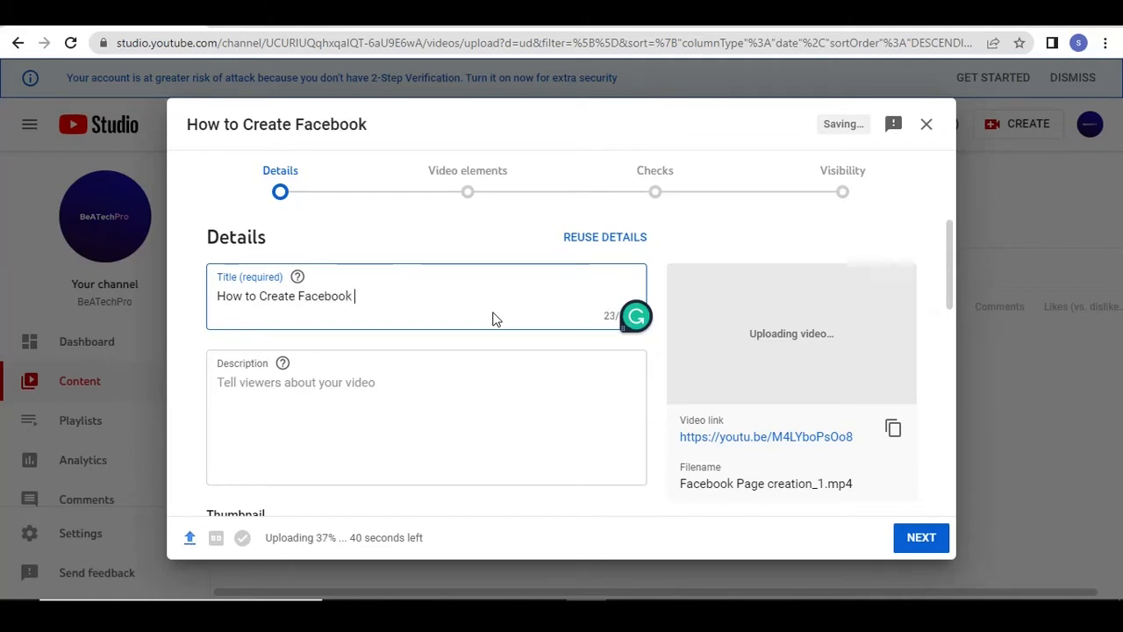
{"action": "type", "text": "Page"}
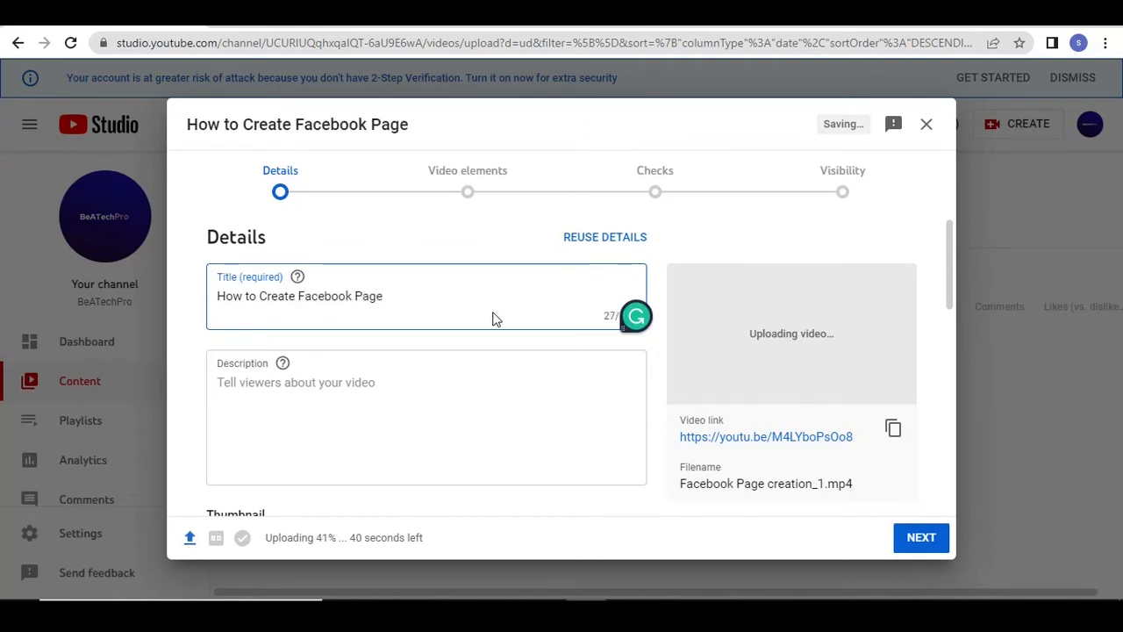
Copy the entire prepared description text from the Word document and paste it into the video's description in YouTube Studio
{"action": "scroll", "coordinate": [952, 316], "scroll_direction": "down", "scroll_amount": 1}
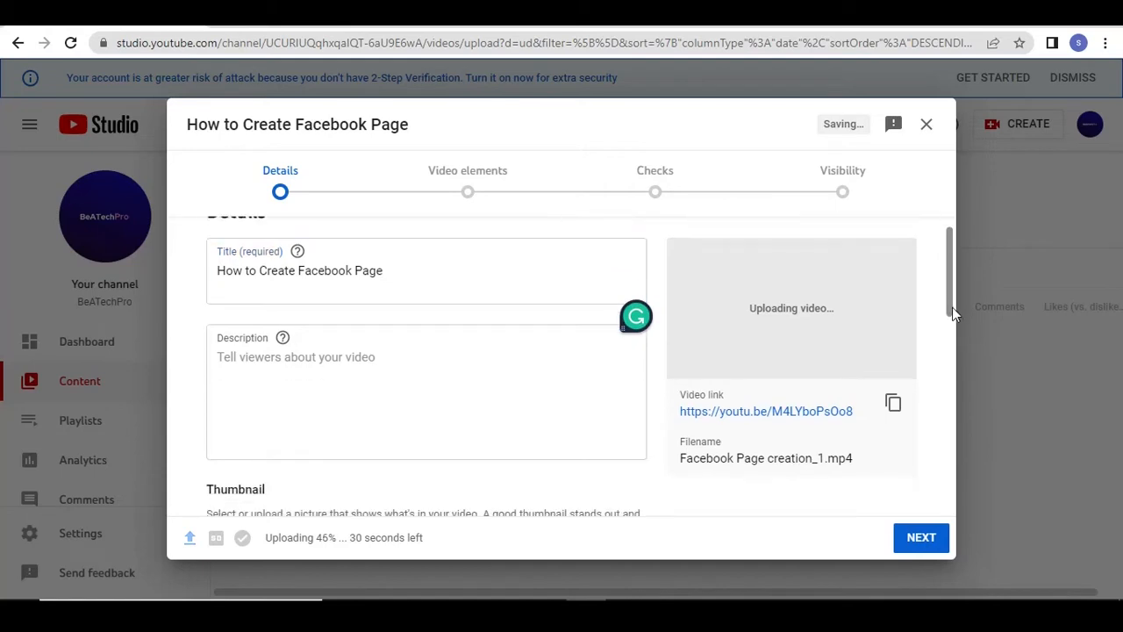
{"action": "left_click", "coordinate": [394, 352]}
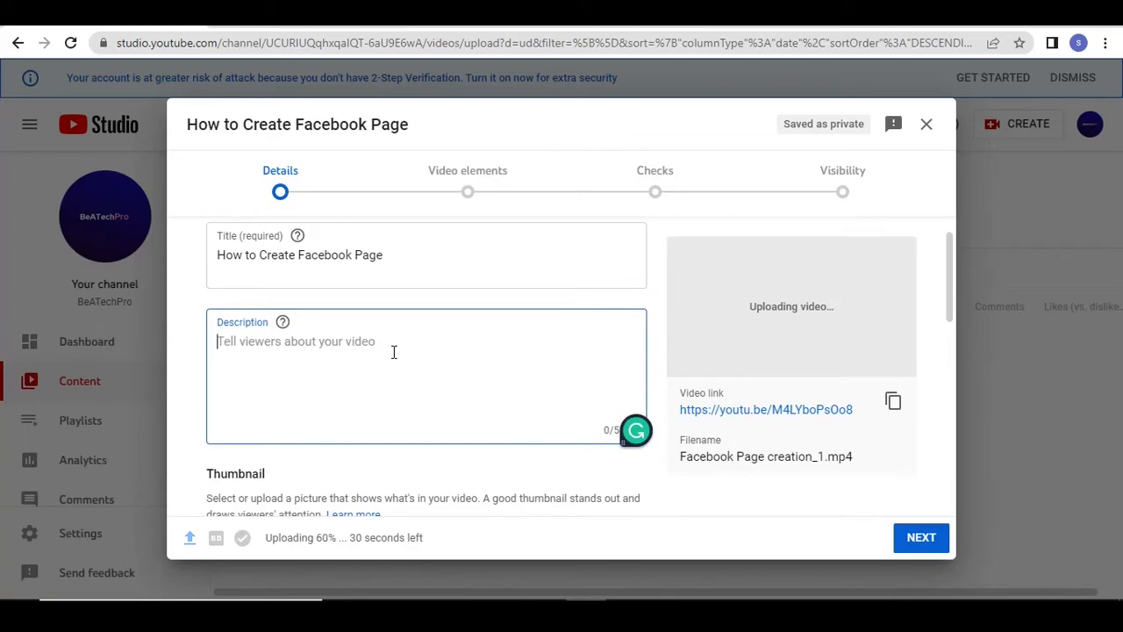
{"action": "left_click", "coordinate": [385, 611]}
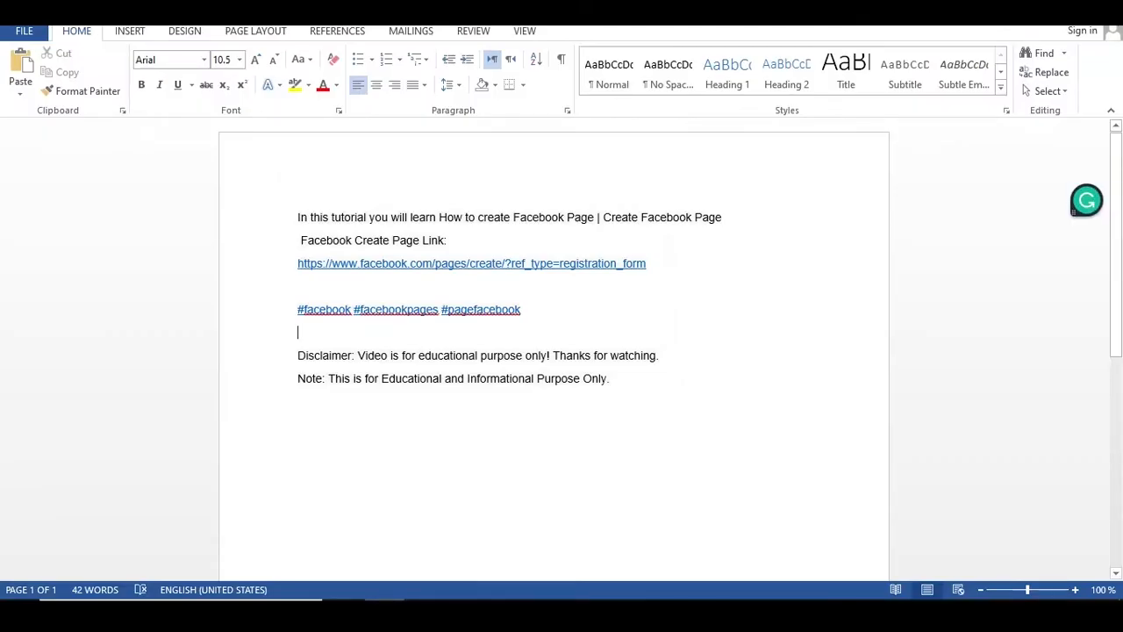
{"action": "left_click_drag", "start_coordinate": [619, 394], "coordinate": [316, 226]}
{"action": "right_click", "coordinate": [320, 227]}
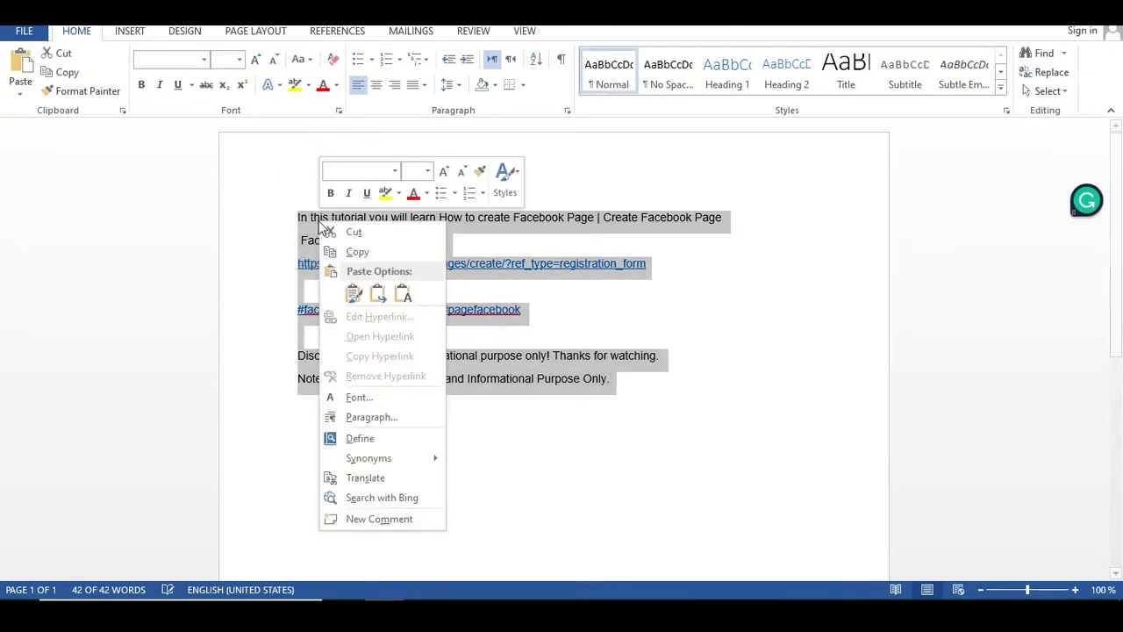
{"action": "left_click", "coordinate": [353, 252]}
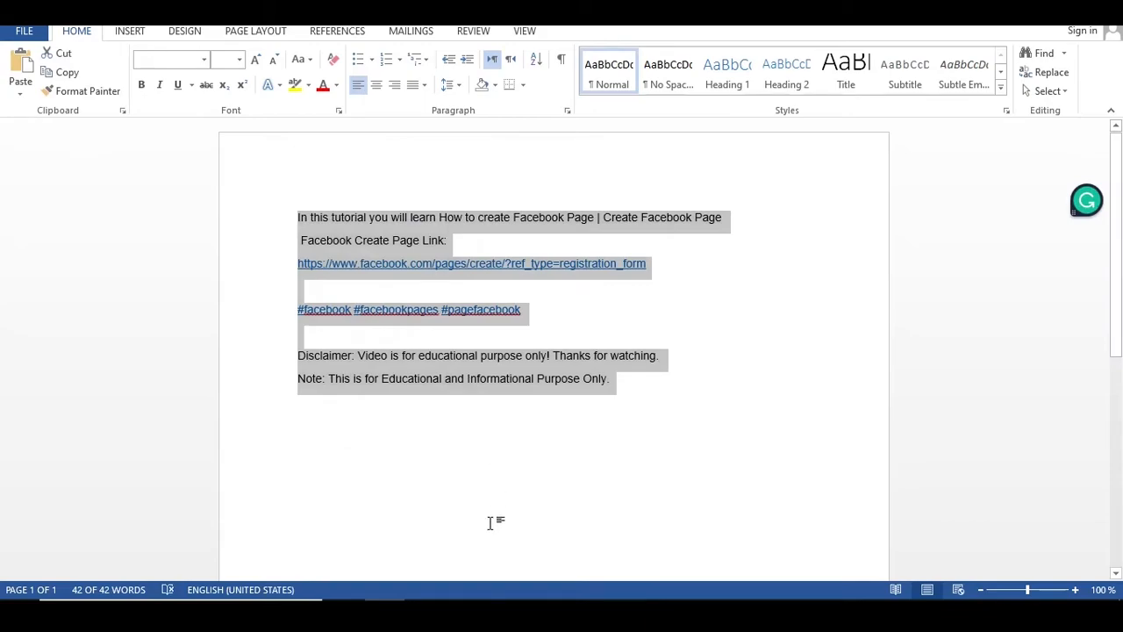
{"action": "mouse_move", "coordinate": [587, 614]}
{"action": "left_click", "coordinate": [586, 540]}
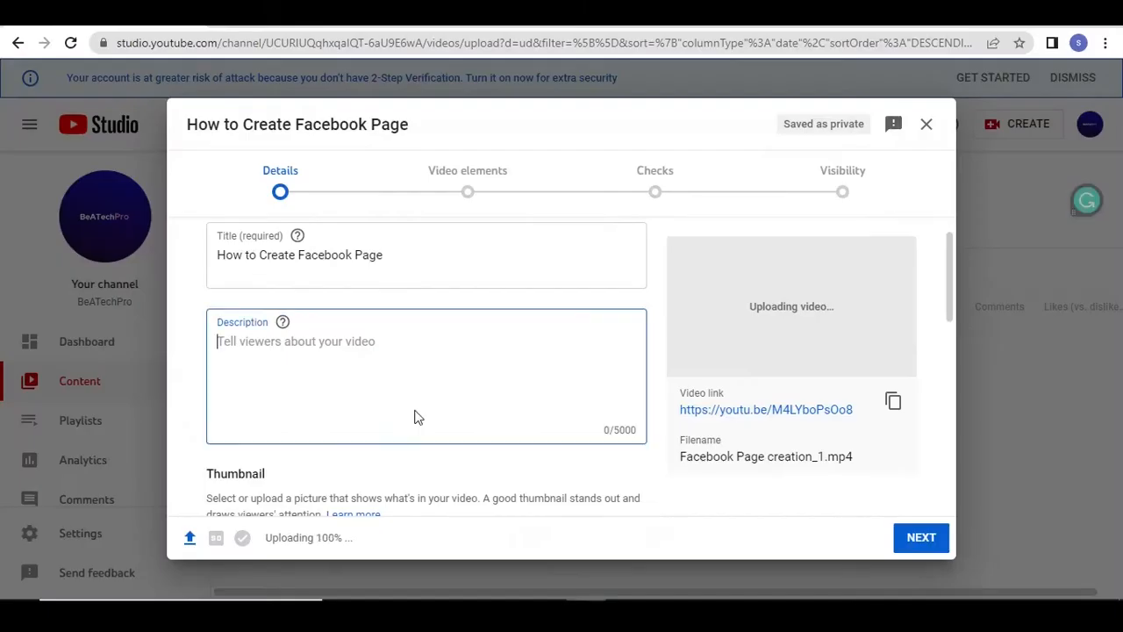
{"action": "key", "text": "ctrl+v"}
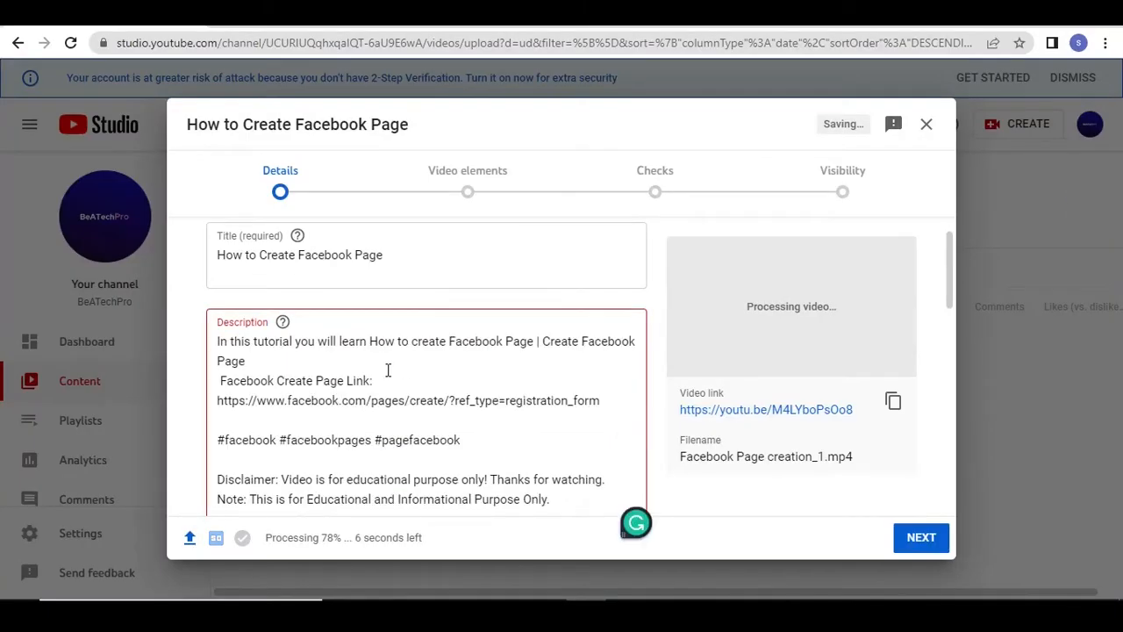
Upload the image "Online Registration In FBR Online (1)" from Downloads as the video's thumbnail
{"action": "left_click_drag", "start_coordinate": [949, 289], "coordinate": [955, 388]}
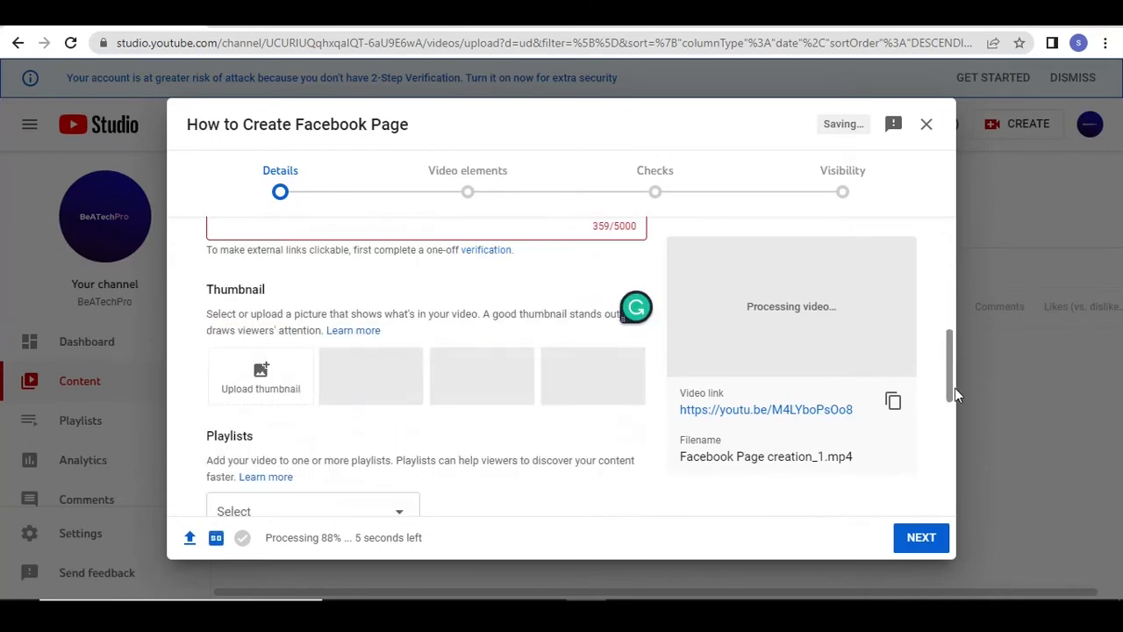
{"action": "left_click", "coordinate": [256, 390]}
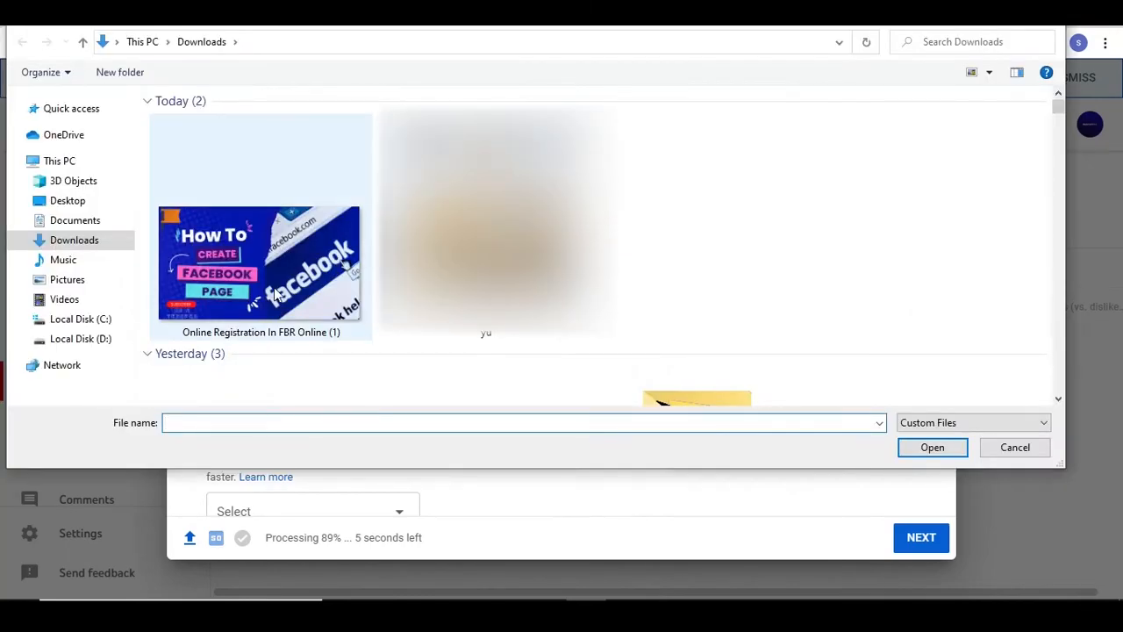
{"action": "key", "text": "Escape"}
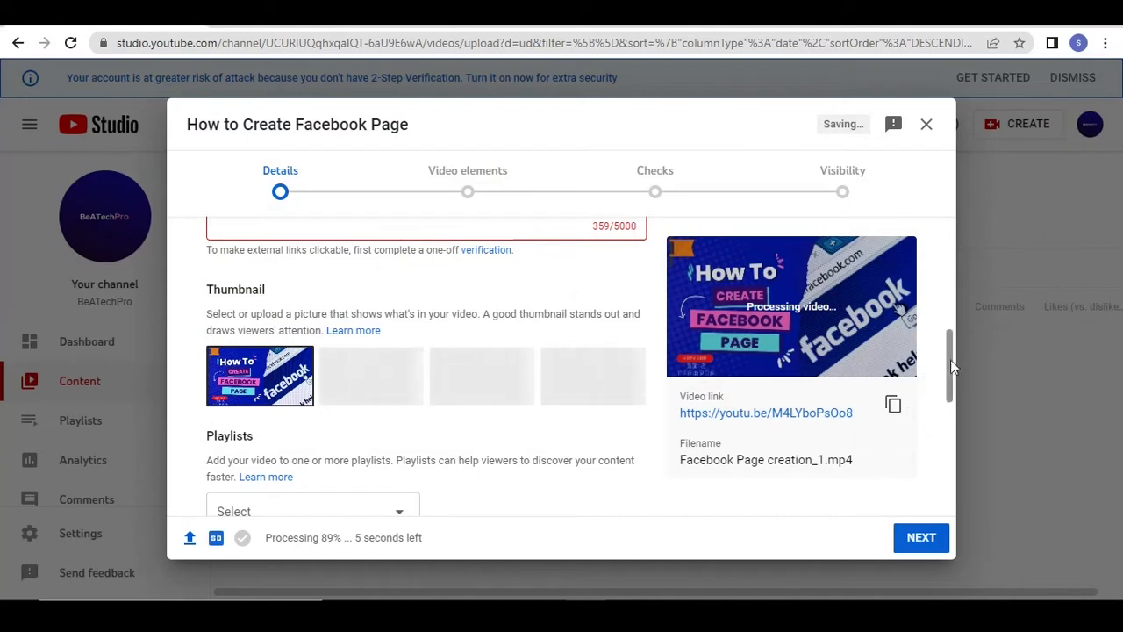
Select the Facebook playlist for the video
{"action": "left_click_drag", "start_coordinate": [946, 349], "coordinate": [953, 384]}
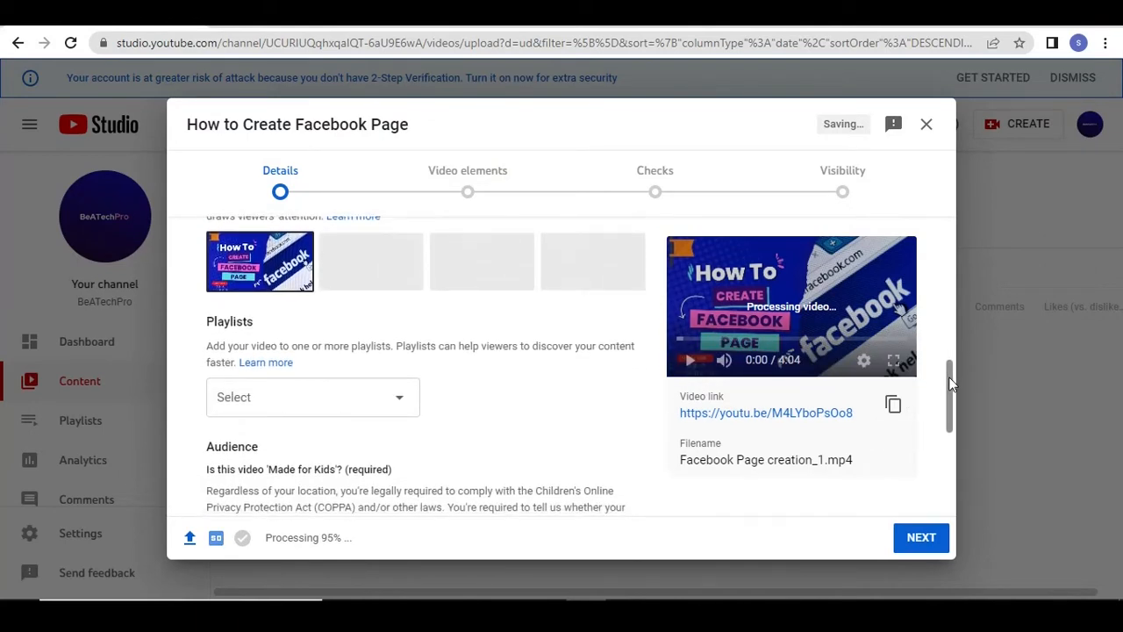
{"action": "left_click", "coordinate": [403, 416]}
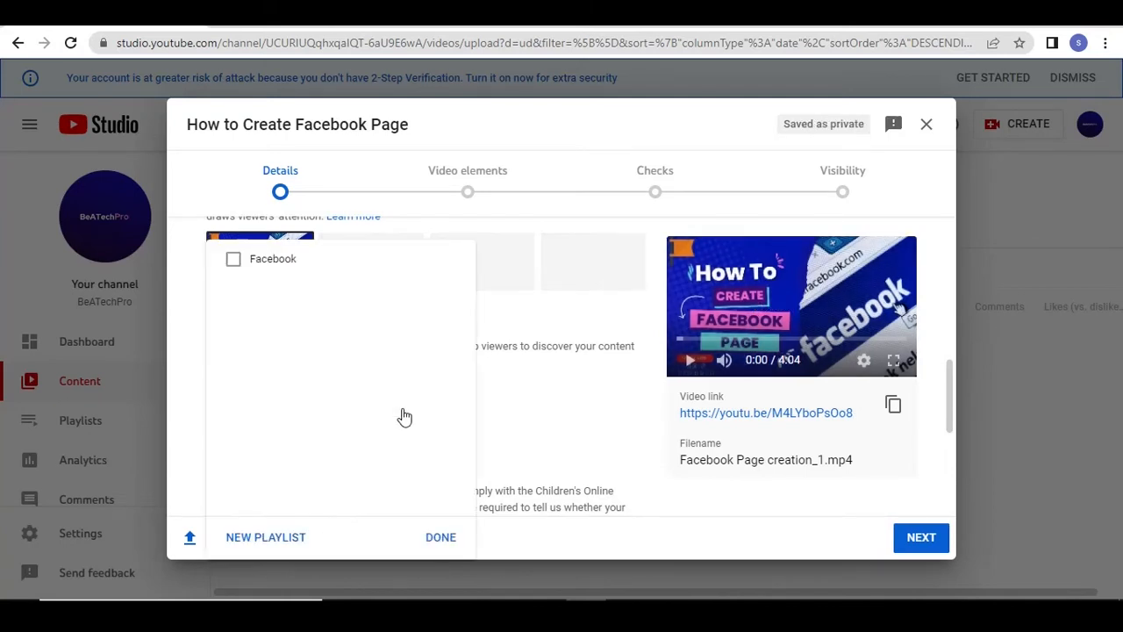
{"action": "left_click", "coordinate": [234, 260]}
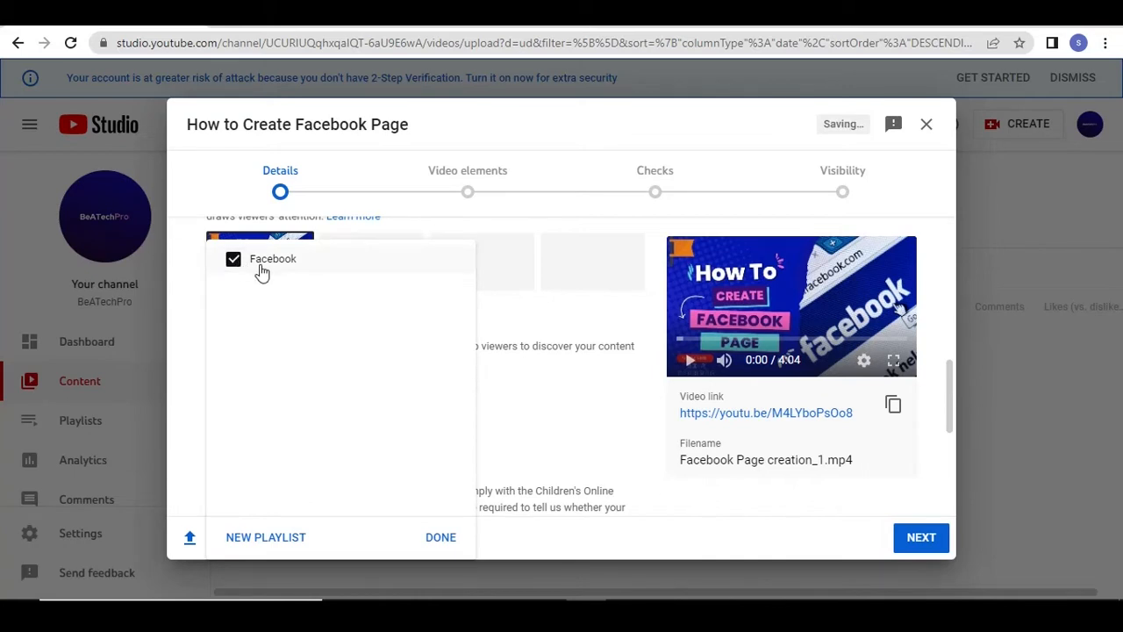
{"action": "left_click", "coordinate": [262, 544]}
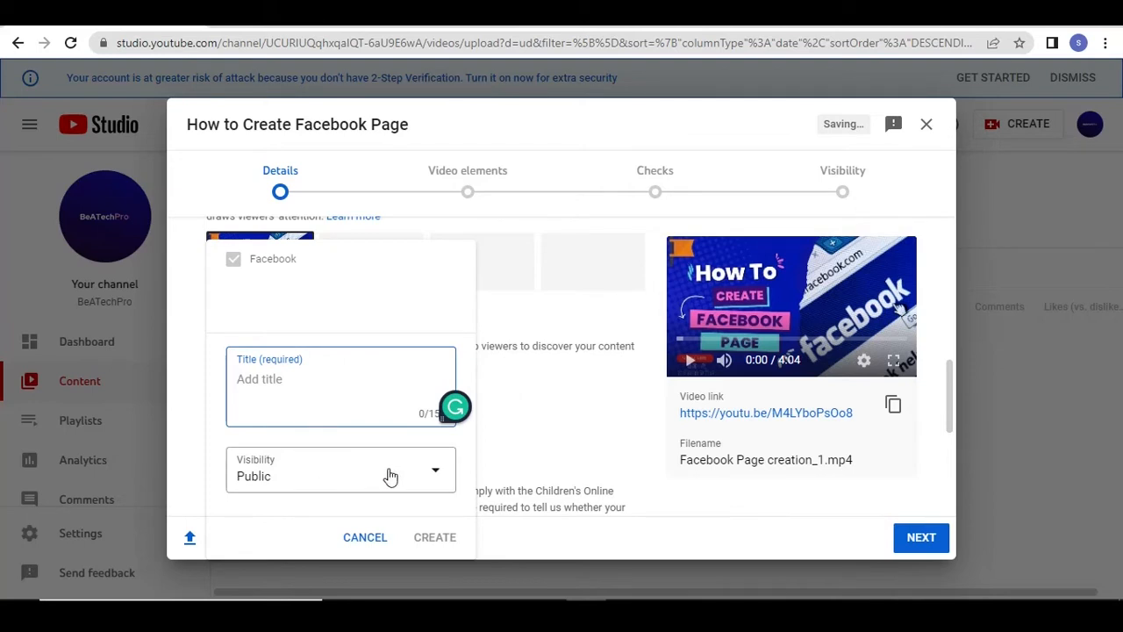
{"action": "left_click", "coordinate": [438, 477]}
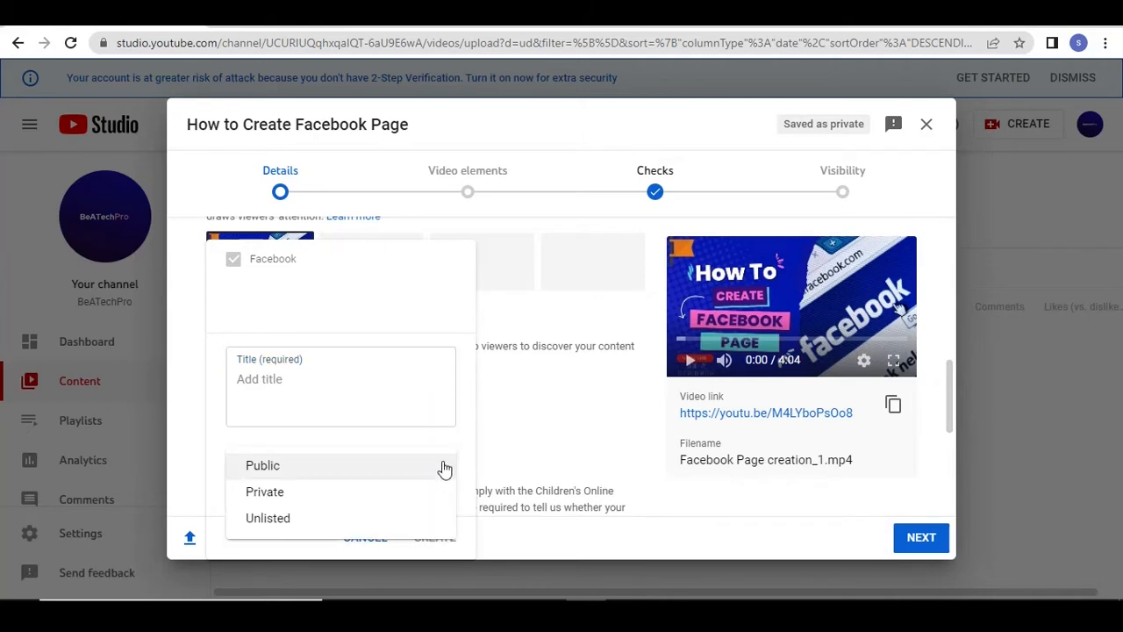
{"action": "left_click", "coordinate": [465, 436]}
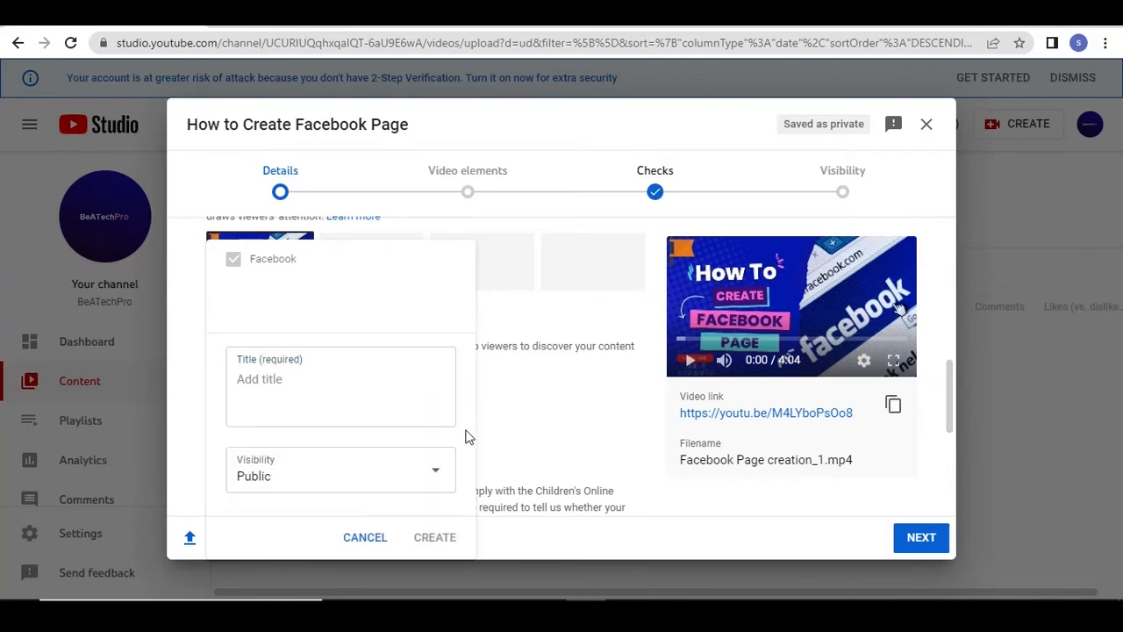
{"action": "left_click", "coordinate": [375, 542]}
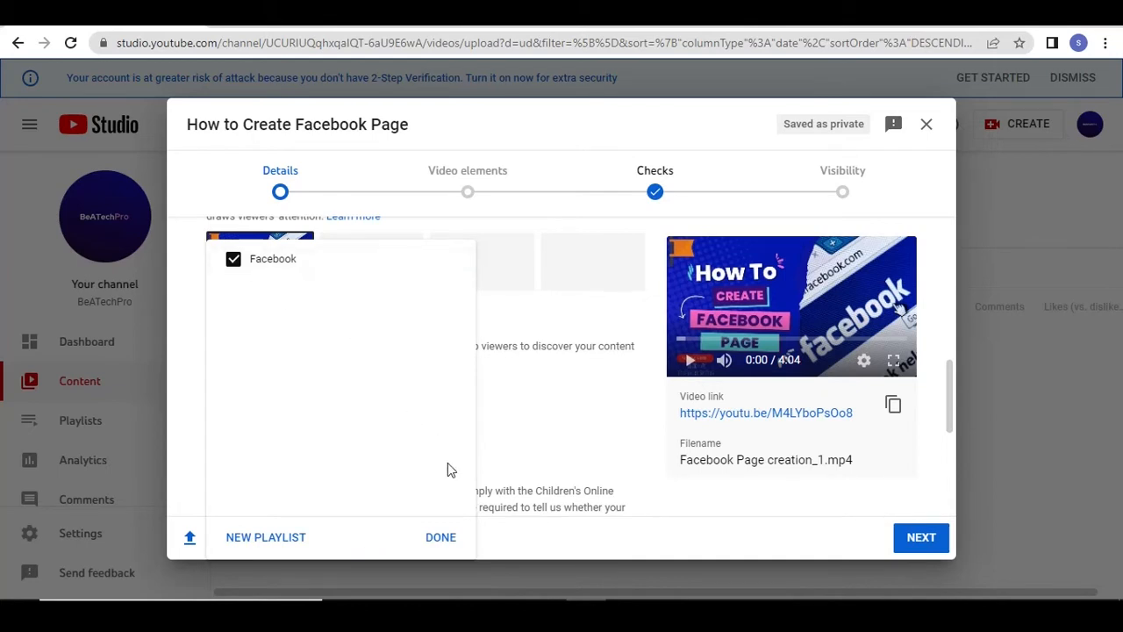
Confirm the playlist selection and set the audience to "No, it's not 'Made for Kids'"
{"action": "left_click", "coordinate": [439, 537]}
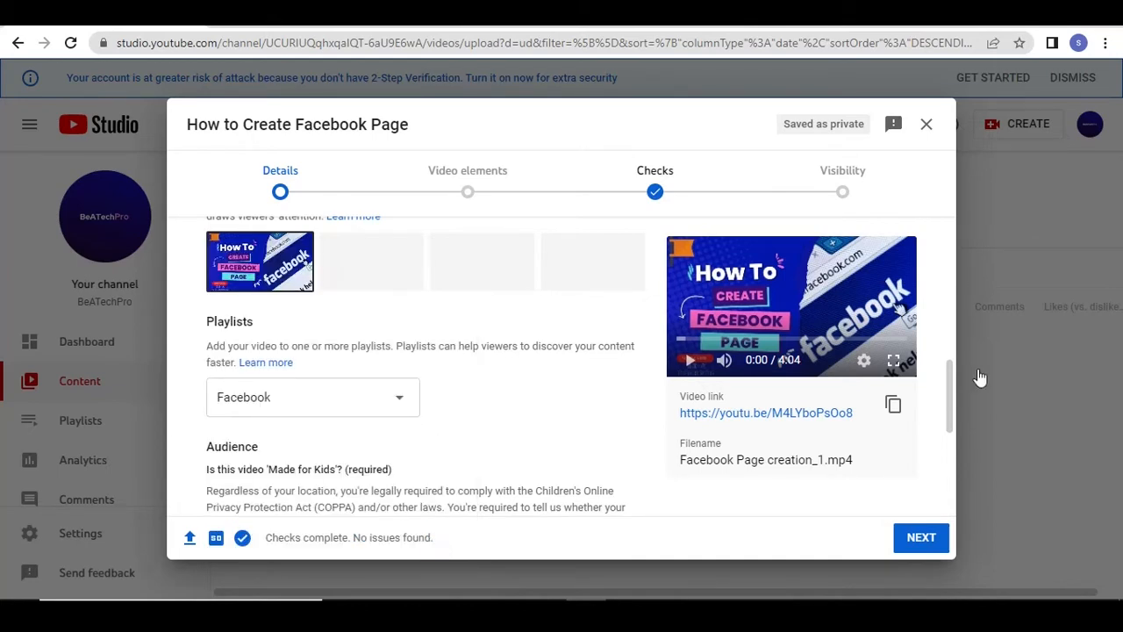
{"action": "left_click_drag", "start_coordinate": [948, 402], "coordinate": [952, 455]}
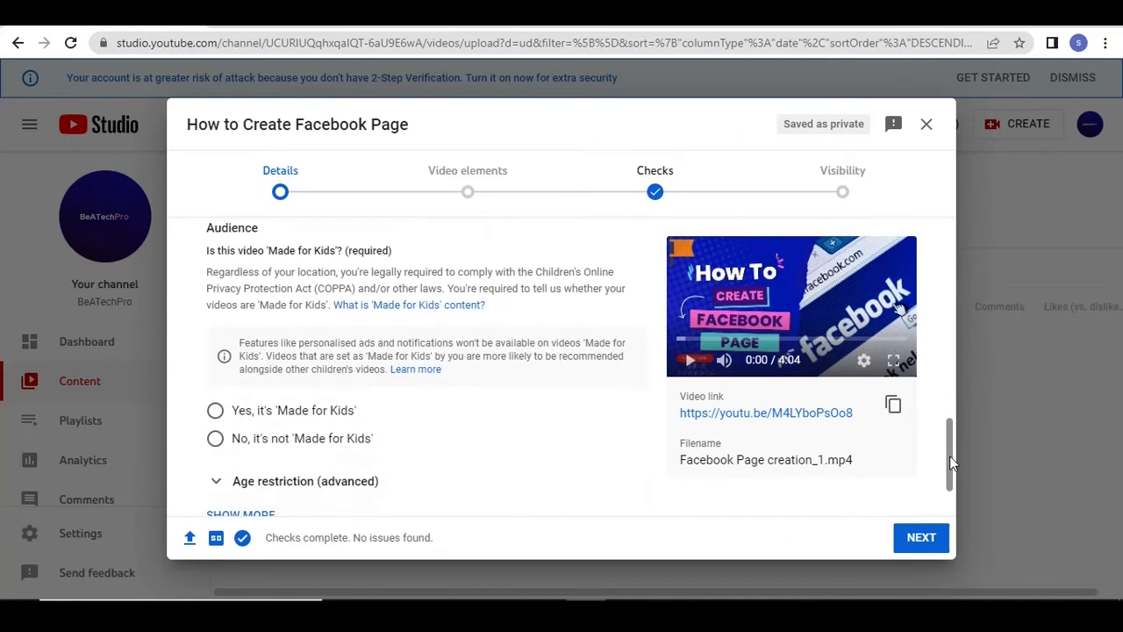
{"action": "left_click", "coordinate": [215, 443]}
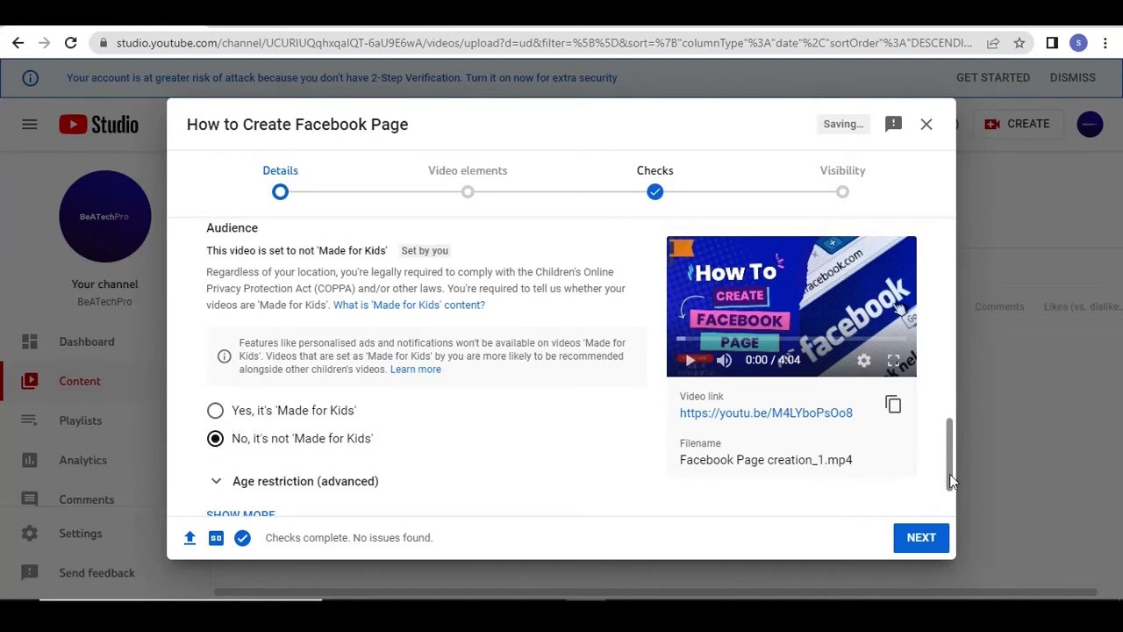
Expand the video's additional details and add the tags "facebook" and "facebook pages"
{"action": "left_click_drag", "start_coordinate": [949, 475], "coordinate": [951, 496]}
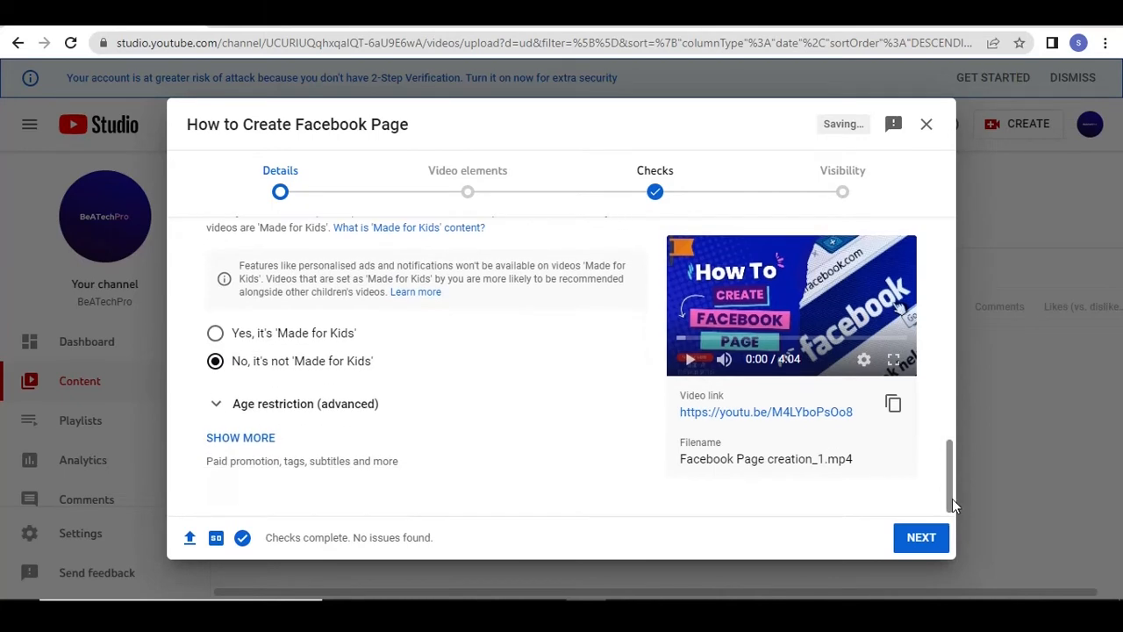
{"action": "left_click", "coordinate": [261, 439]}
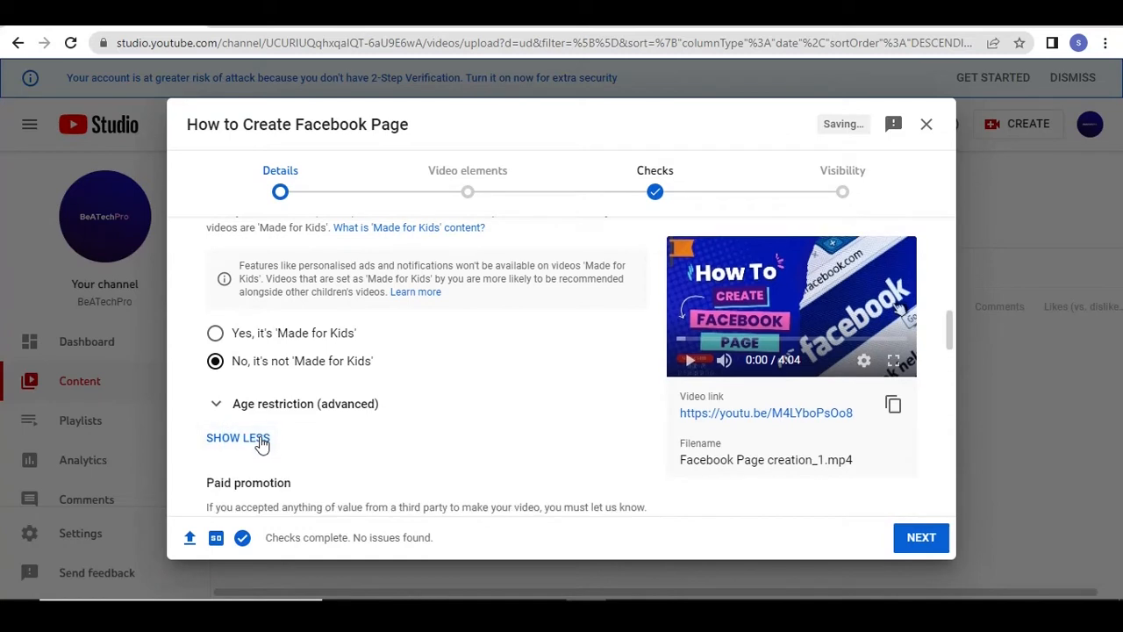
{"action": "left_click_drag", "start_coordinate": [952, 342], "coordinate": [953, 364]}
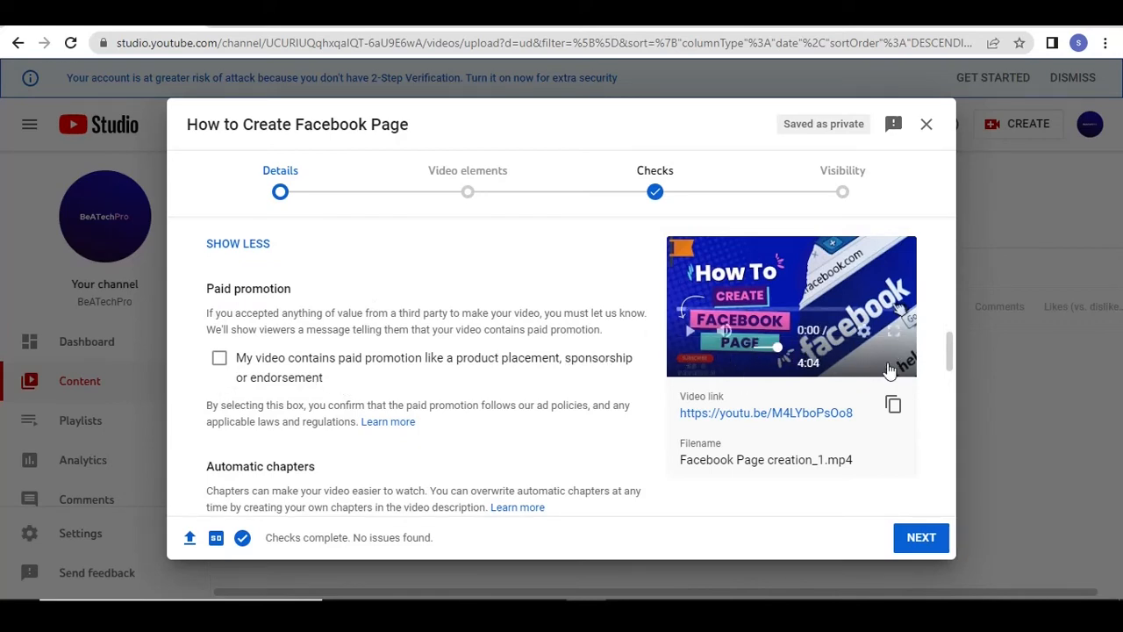
{"action": "left_click_drag", "start_coordinate": [948, 356], "coordinate": [954, 403]}
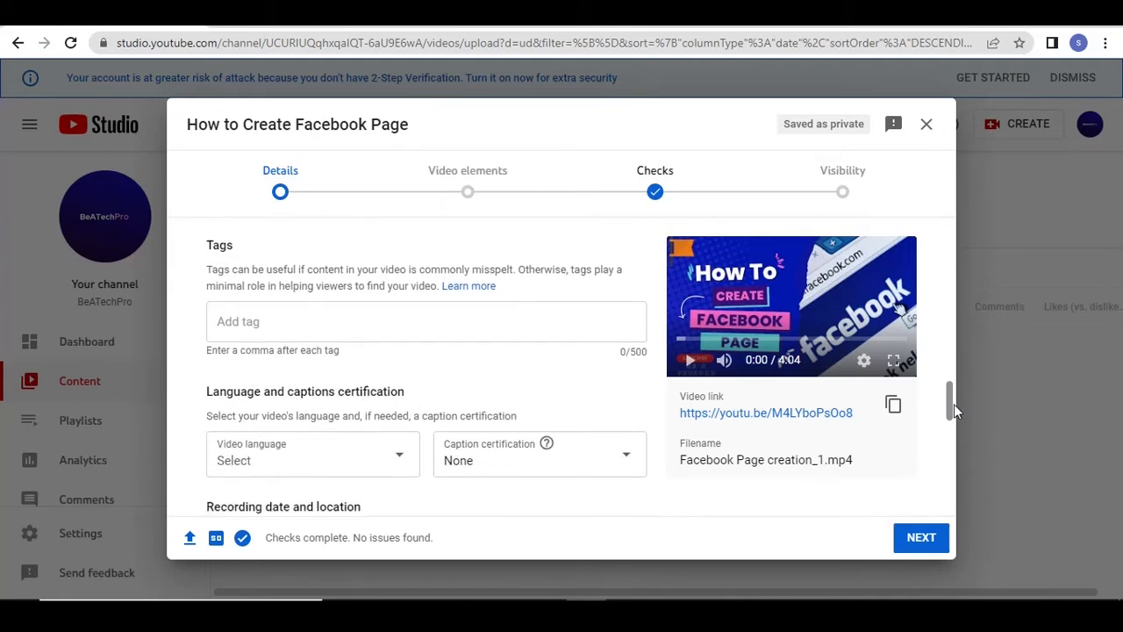
{"action": "left_click", "coordinate": [289, 323]}
{"action": "type", "text": "fa"}
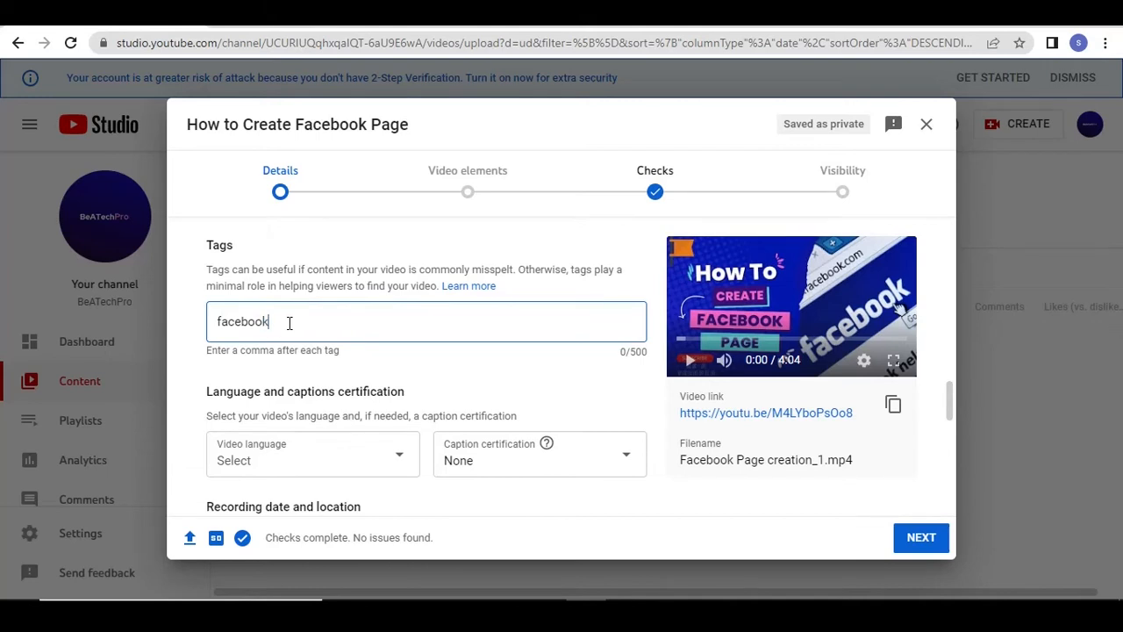
{"action": "type", "text": "cebook,"}
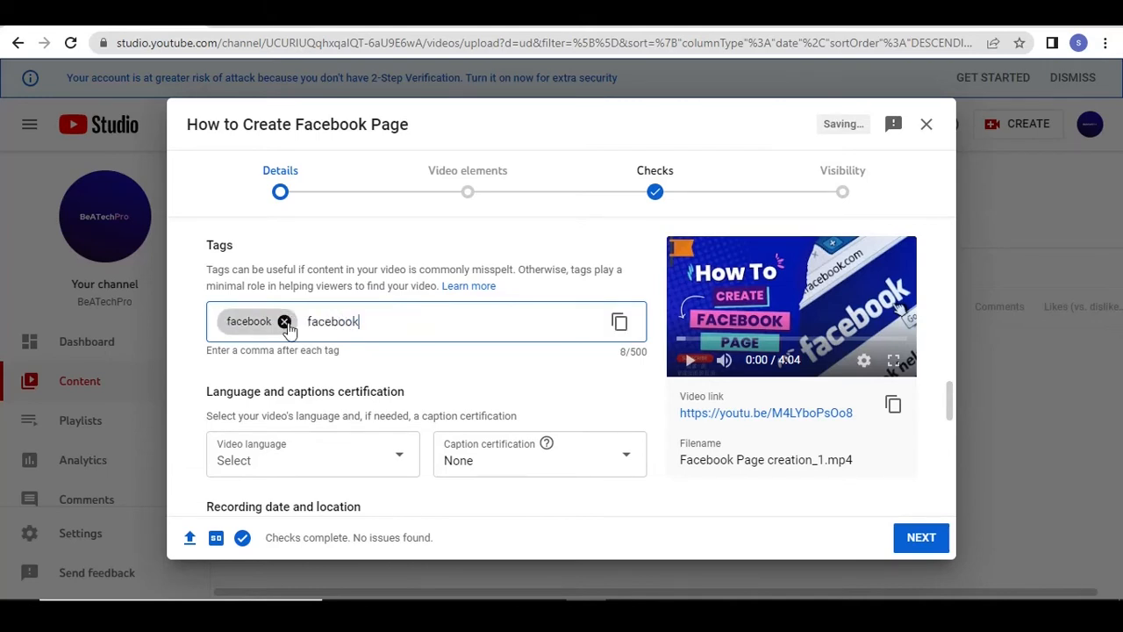
{"action": "type", "text": "facebook pages"}
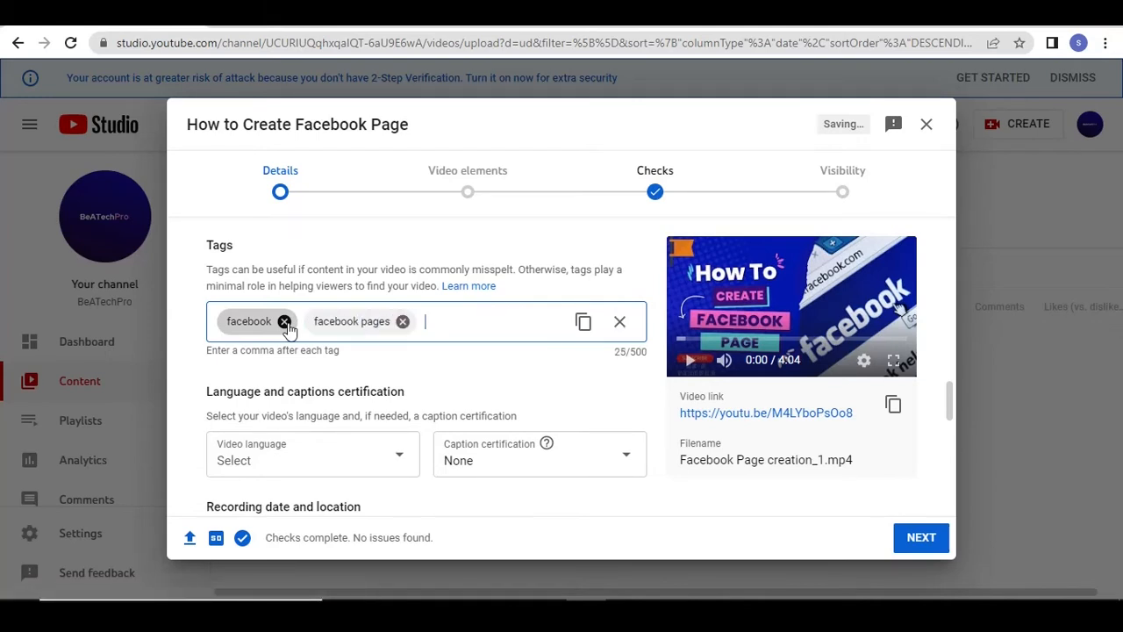
{"action": "type", "text": ",facebook page"}
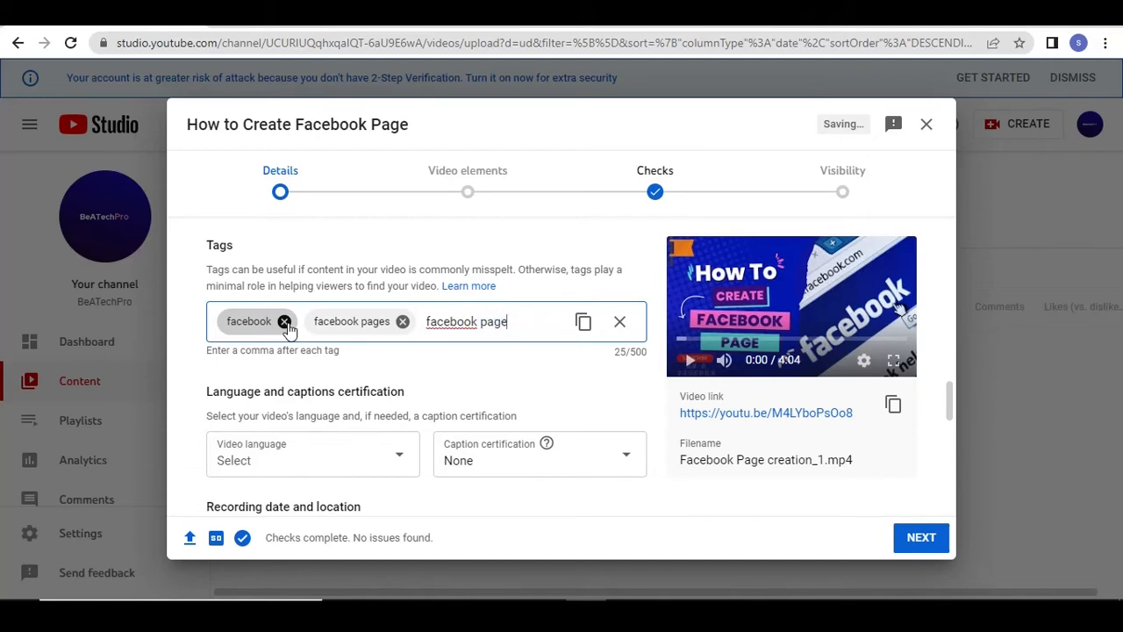
{"action": "type", "text": " creation,"}
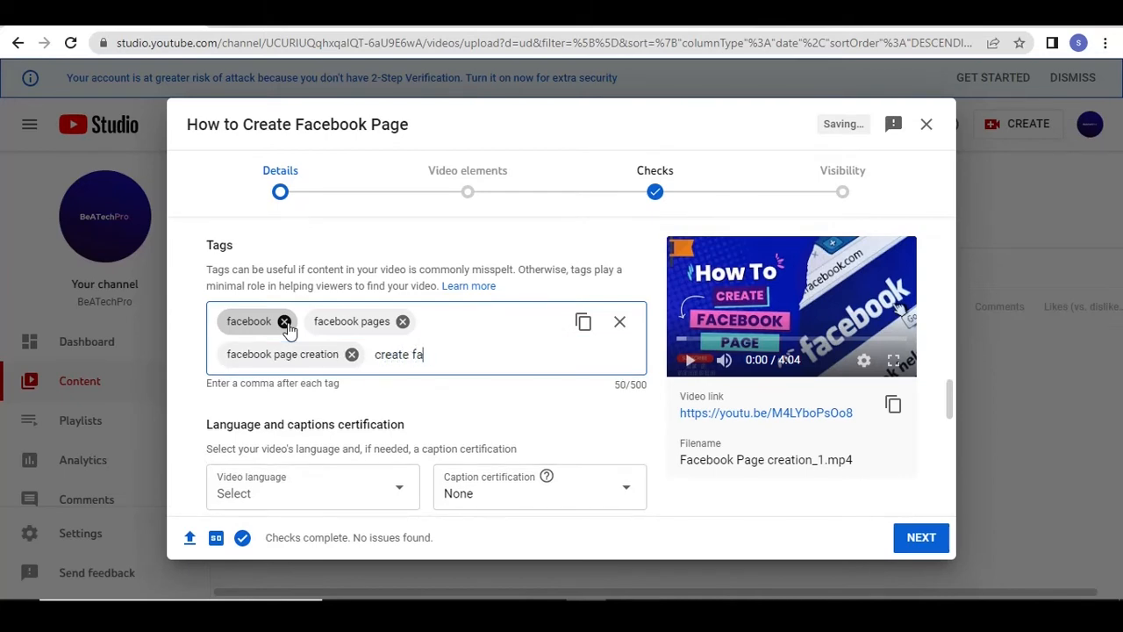
{"action": "type", "text": "create facebook page"}
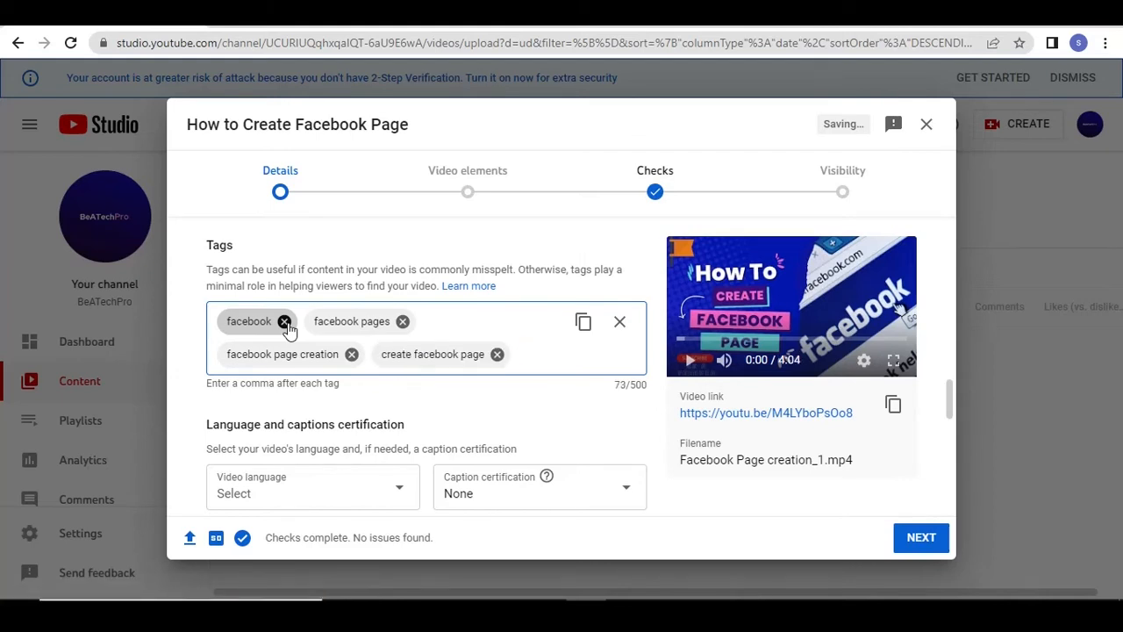
{"action": "type", "text": ",how to"}
{"action": "type", "text": ","}
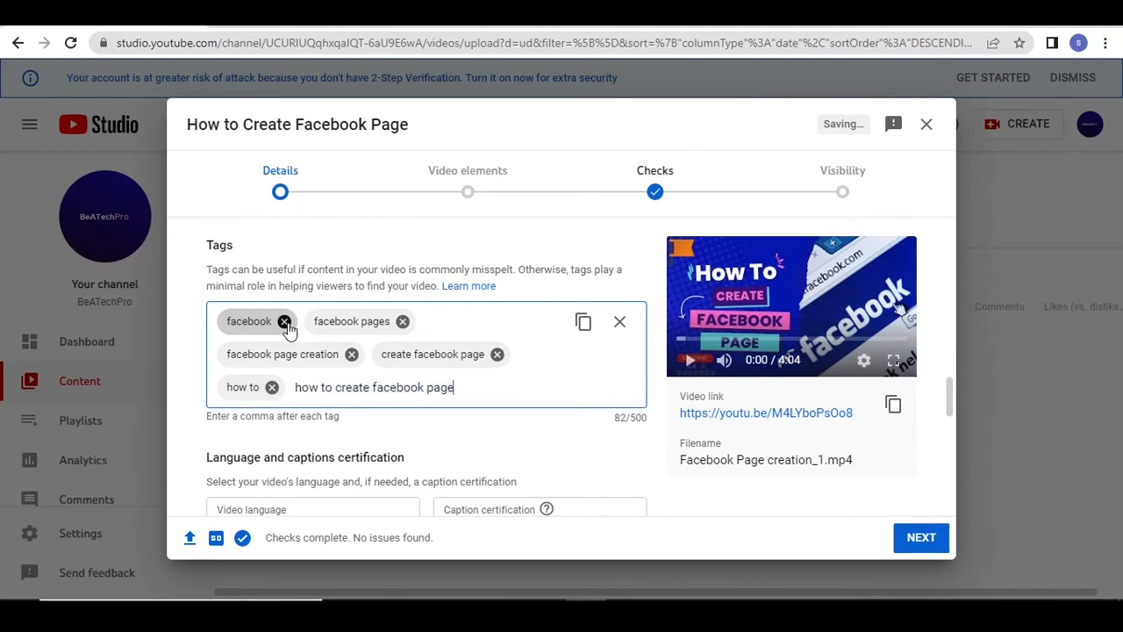
Add the tags "facebook page creation", "create facebook page", "how to" and "how to create facebook page" to the video
{"action": "type", "text": ","}
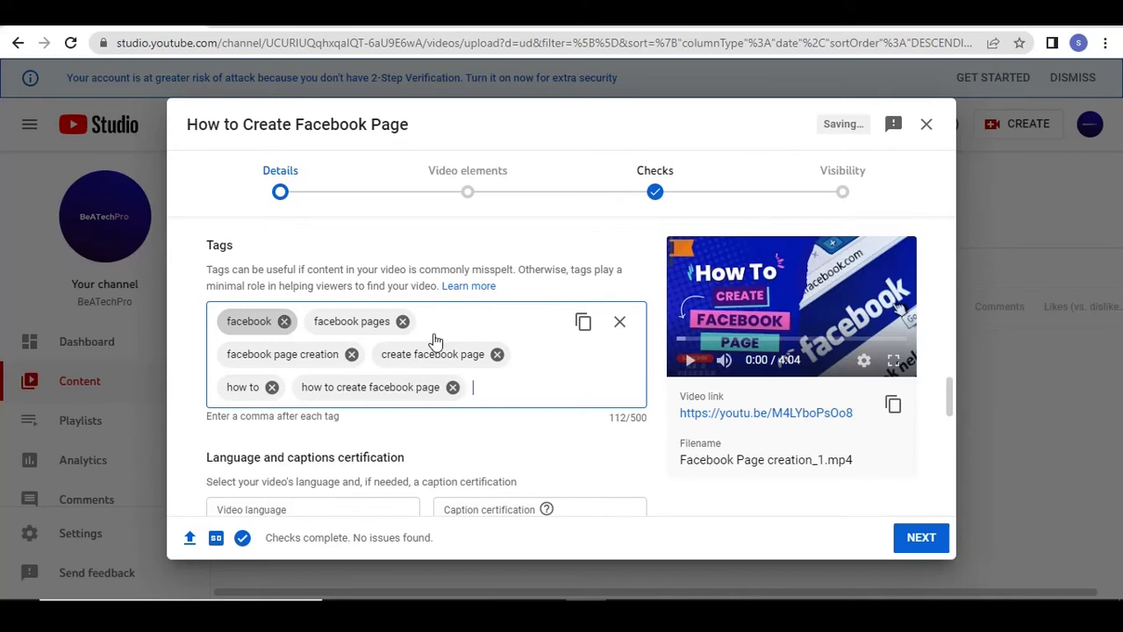
Set the video language to English
{"action": "left_click_drag", "start_coordinate": [949, 394], "coordinate": [949, 416]}
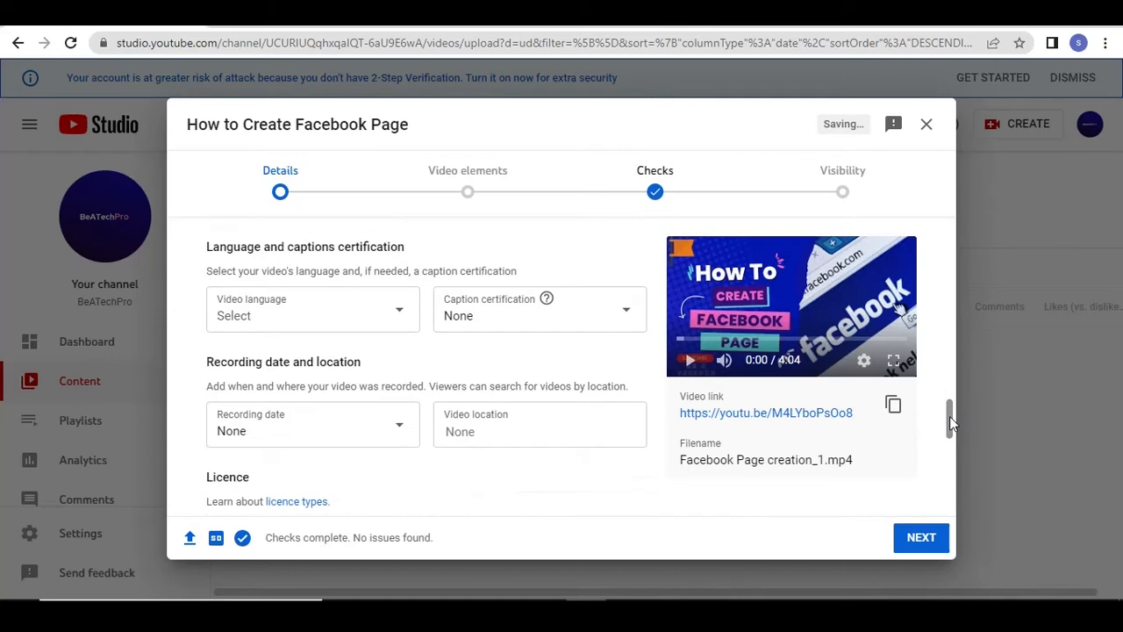
{"action": "left_click", "coordinate": [399, 318]}
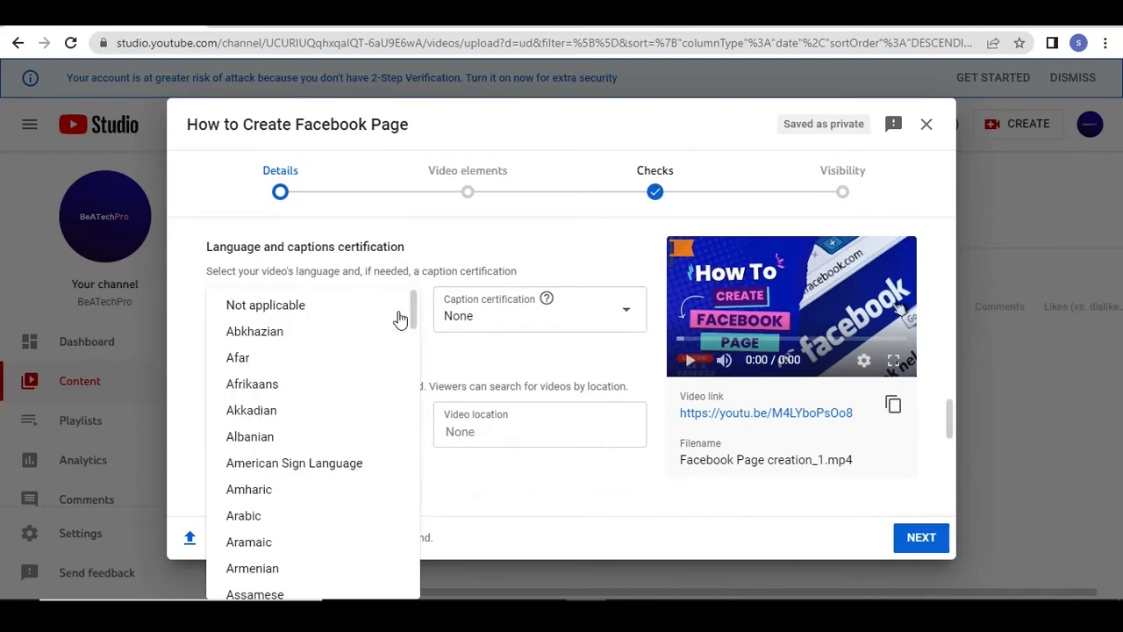
{"action": "left_click_drag", "start_coordinate": [414, 317], "coordinate": [419, 384]}
{"action": "left_click", "coordinate": [317, 316]}
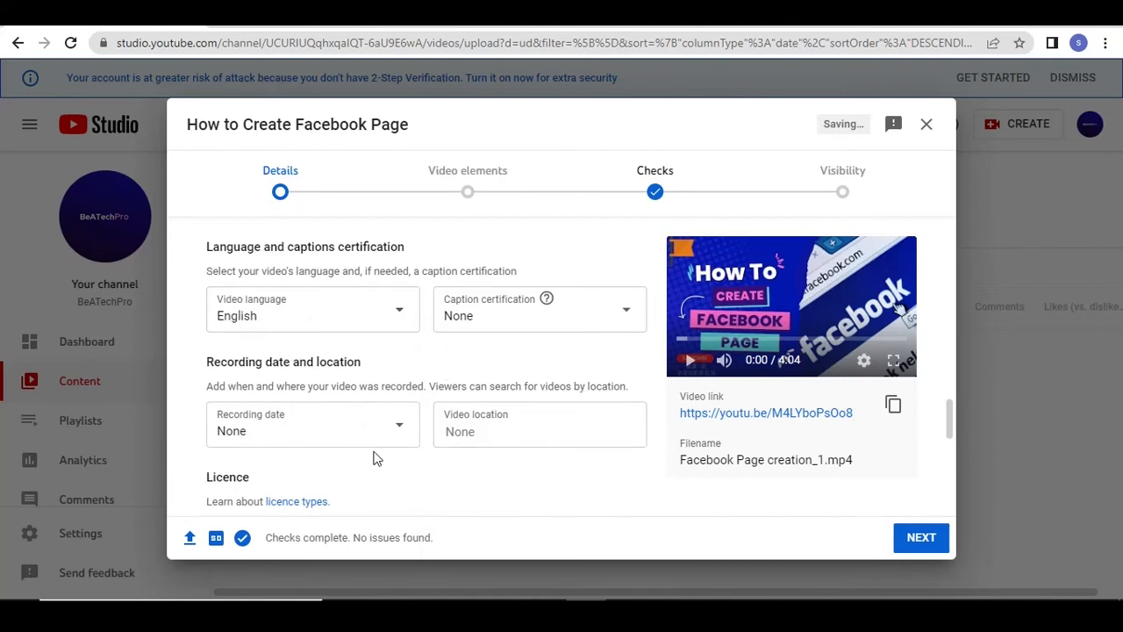
Choose "People and blogs" as the video's category
{"action": "left_click_drag", "start_coordinate": [951, 439], "coordinate": [951, 492]}
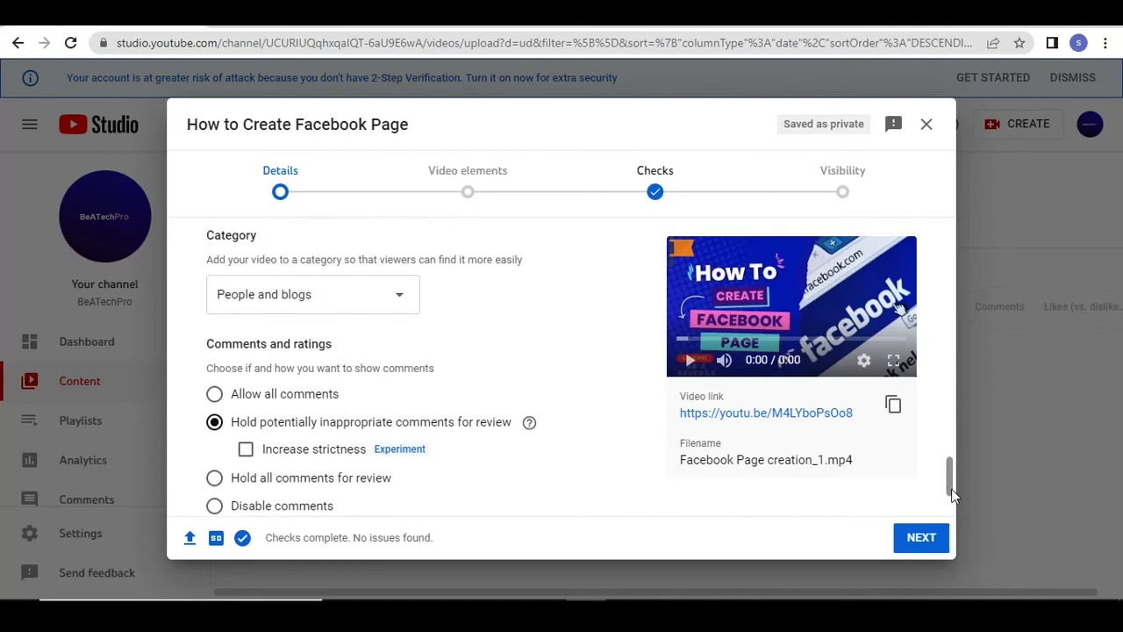
{"action": "left_click", "coordinate": [400, 302]}
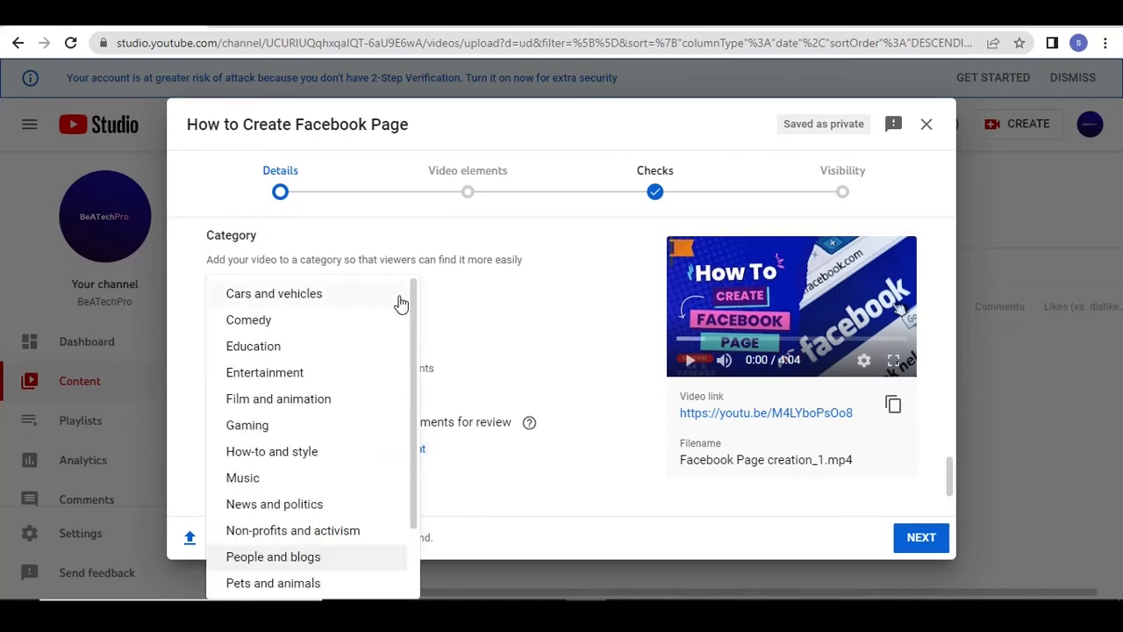
{"action": "left_click_drag", "start_coordinate": [416, 307], "coordinate": [409, 458]}
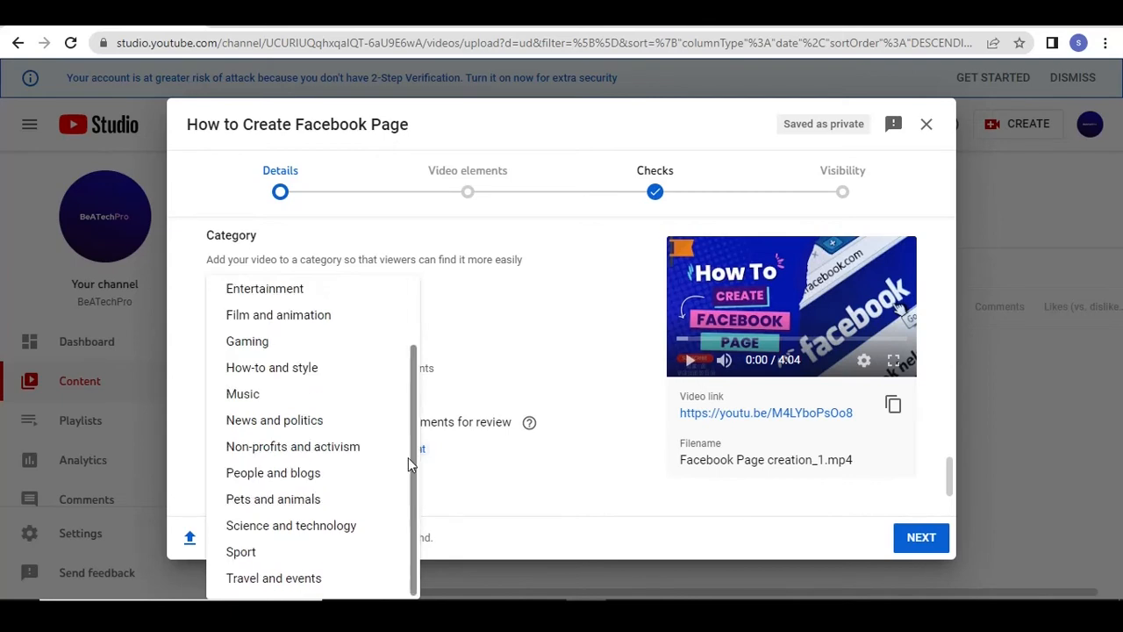
{"action": "left_click", "coordinate": [333, 479]}
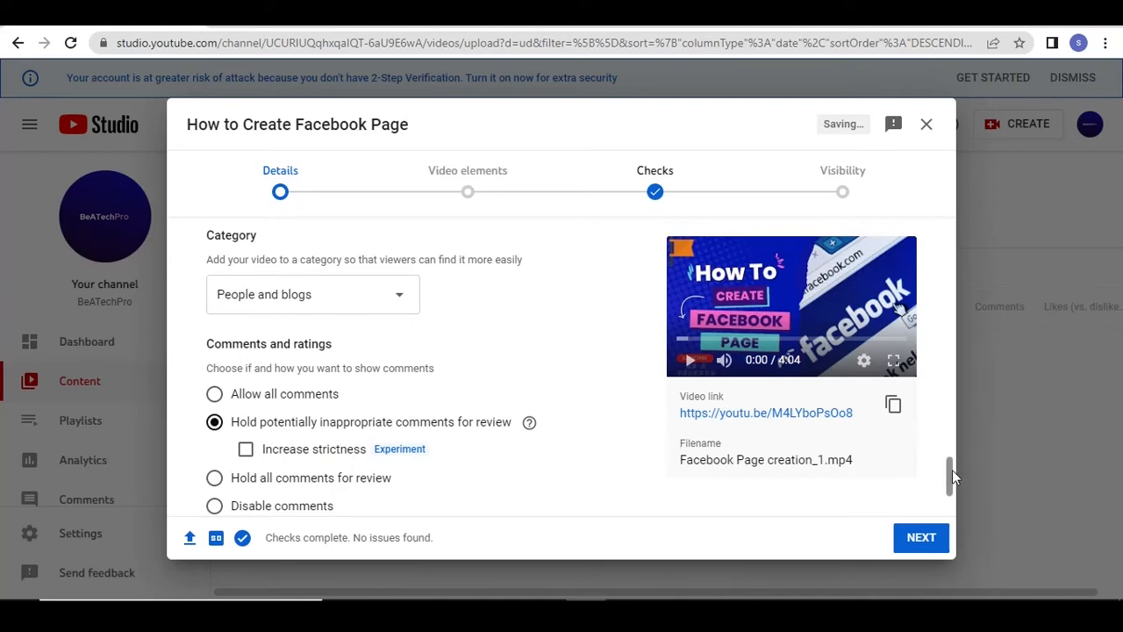
Advance the upload through the video elements and checks stages to the visibility settings without adding subtitles, an end screen or cards
{"action": "left_click_drag", "start_coordinate": [952, 469], "coordinate": [952, 489]}
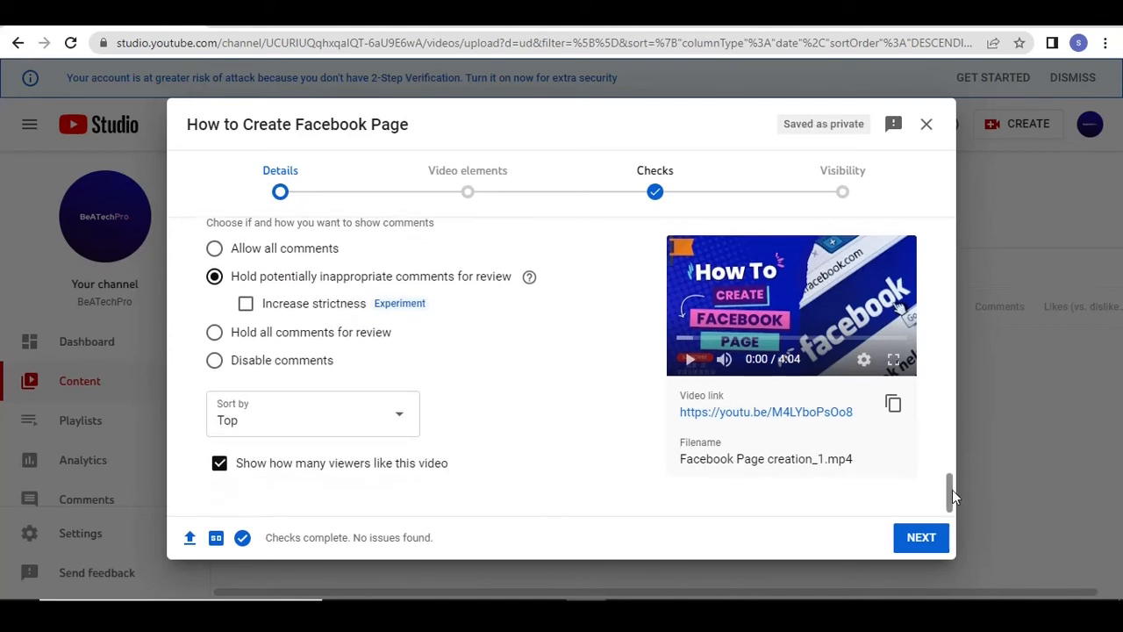
{"action": "left_click", "coordinate": [923, 540]}
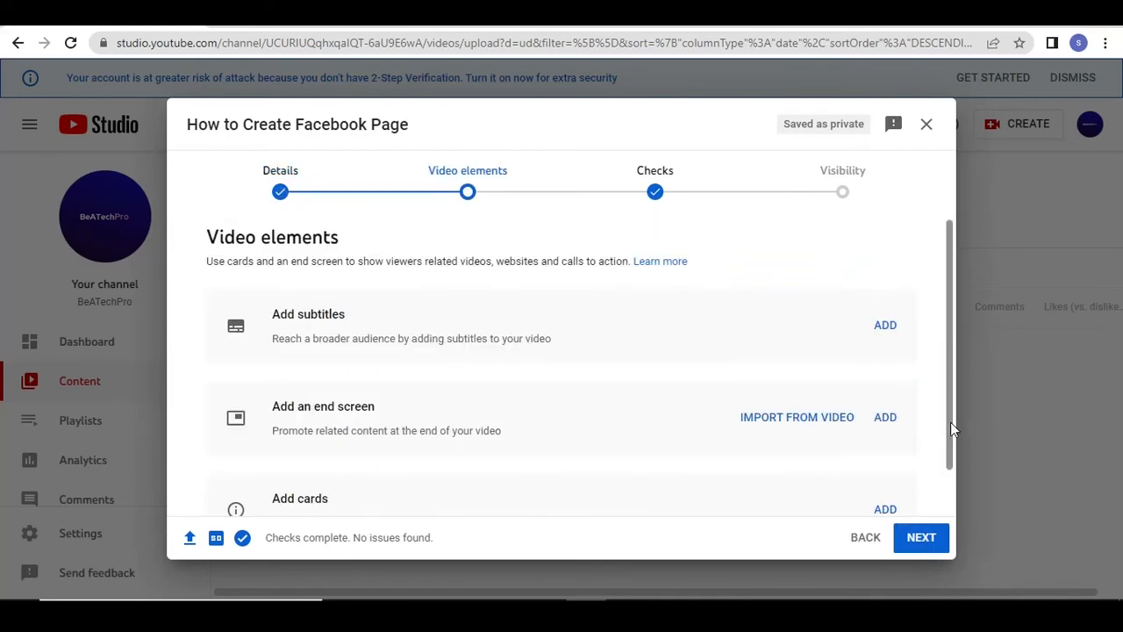
{"action": "left_click_drag", "start_coordinate": [951, 422], "coordinate": [952, 487]}
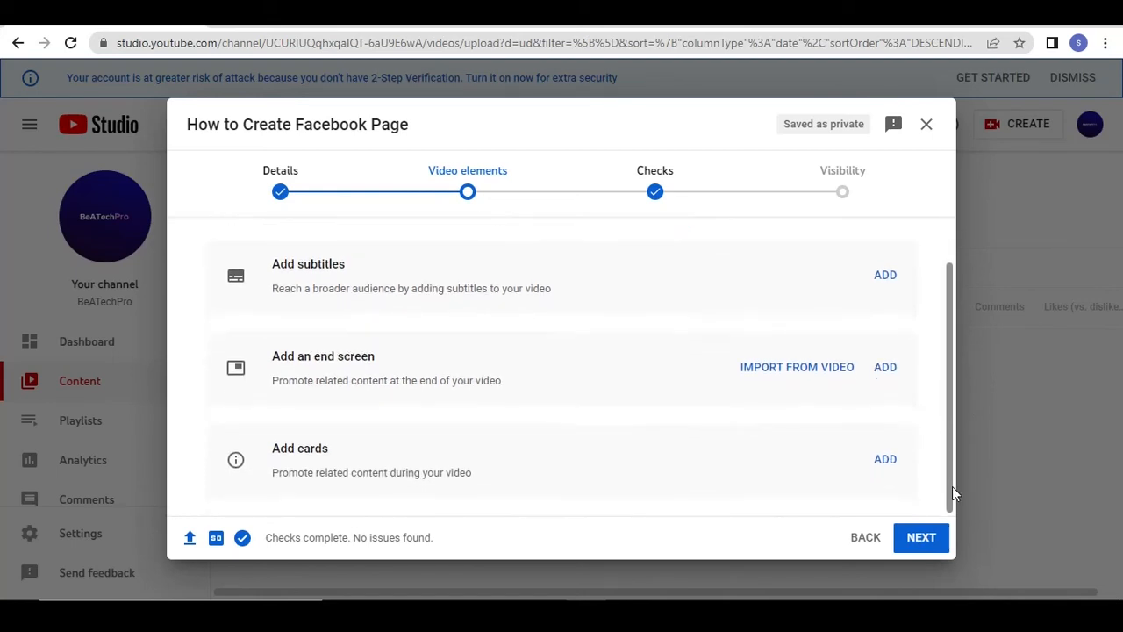
{"action": "left_click", "coordinate": [921, 538]}
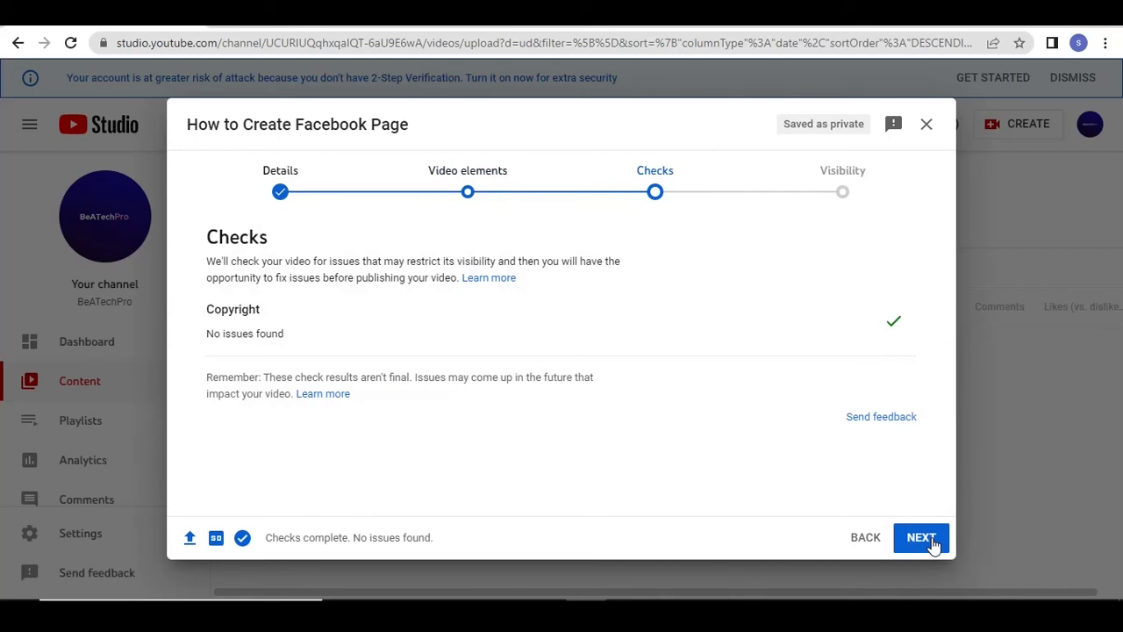
{"action": "left_click", "coordinate": [932, 542]}
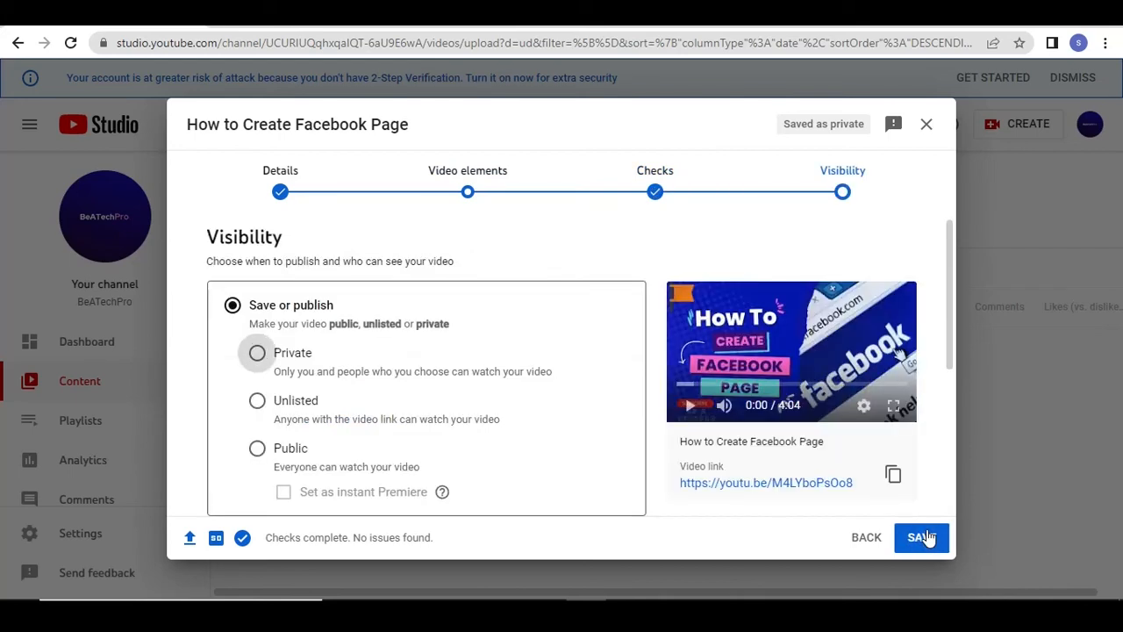
Set the video's visibility to Public and publish it
{"action": "left_click", "coordinate": [257, 452]}
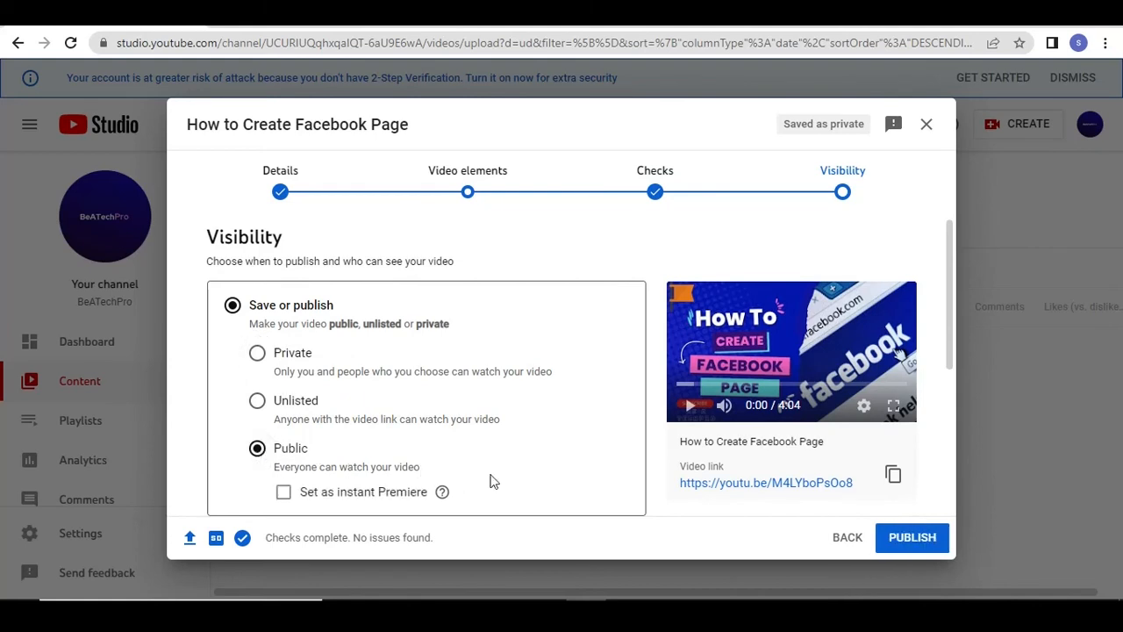
{"action": "left_click_drag", "start_coordinate": [951, 363], "coordinate": [963, 488]}
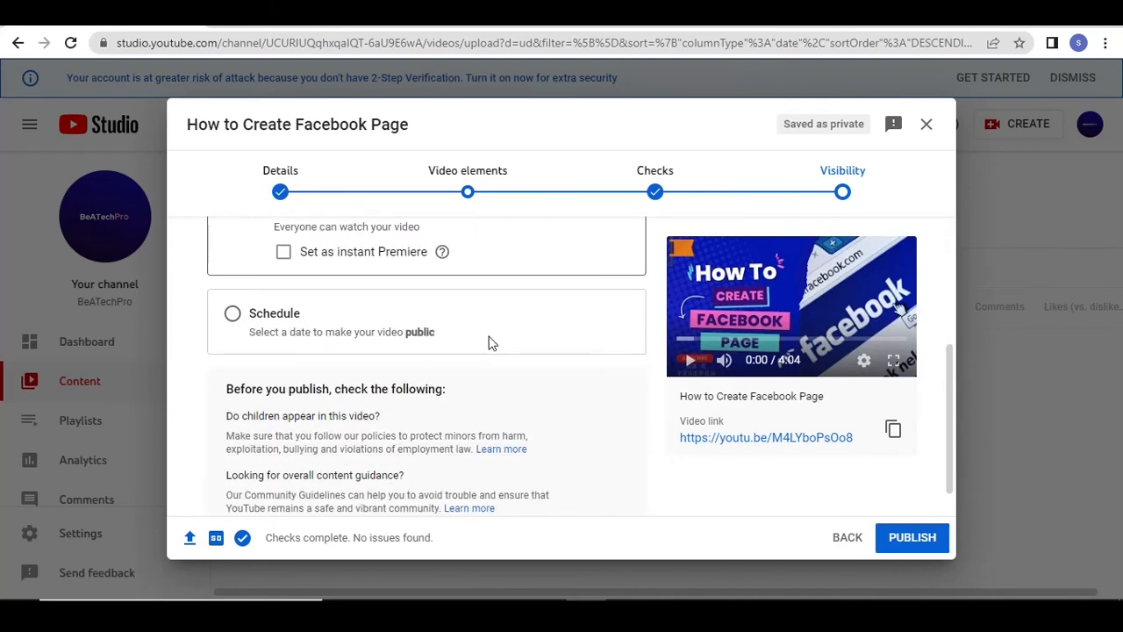
{"action": "left_click_drag", "start_coordinate": [956, 423], "coordinate": [955, 436]}
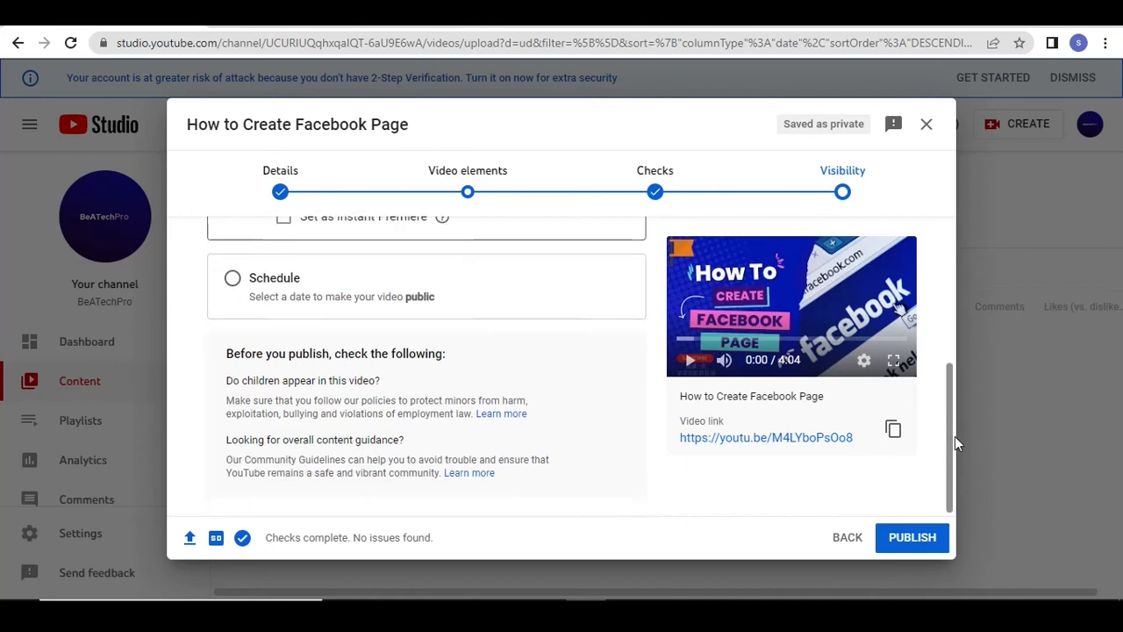
{"action": "left_click", "coordinate": [929, 542]}
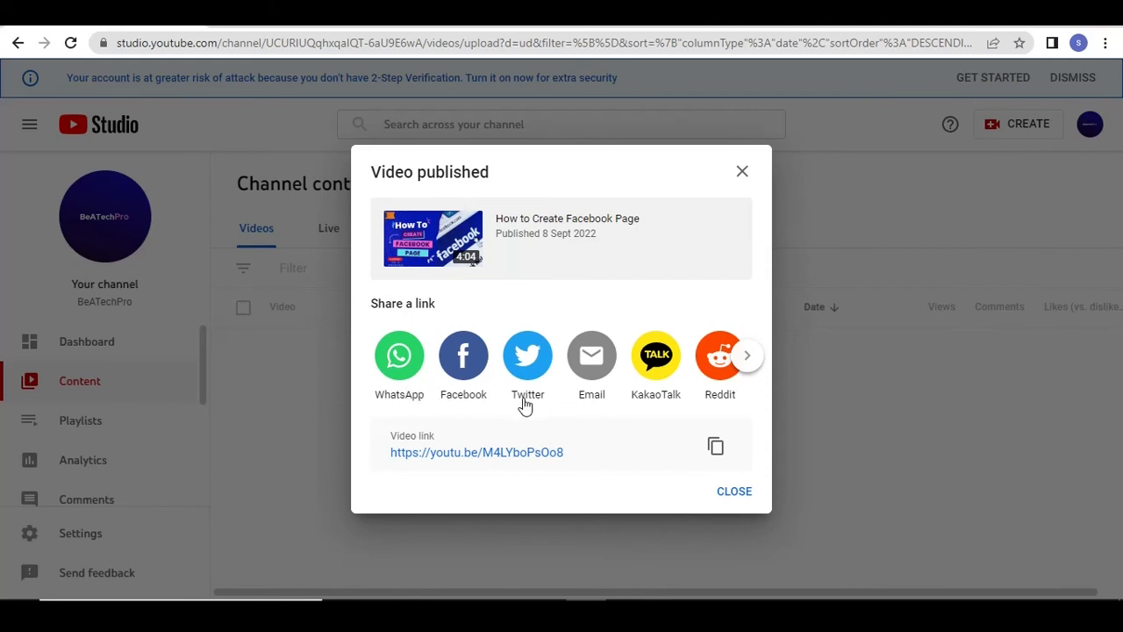
Copy the published video's link and close the publishing confirmation to return to the channel content list
{"action": "left_click", "coordinate": [716, 450]}
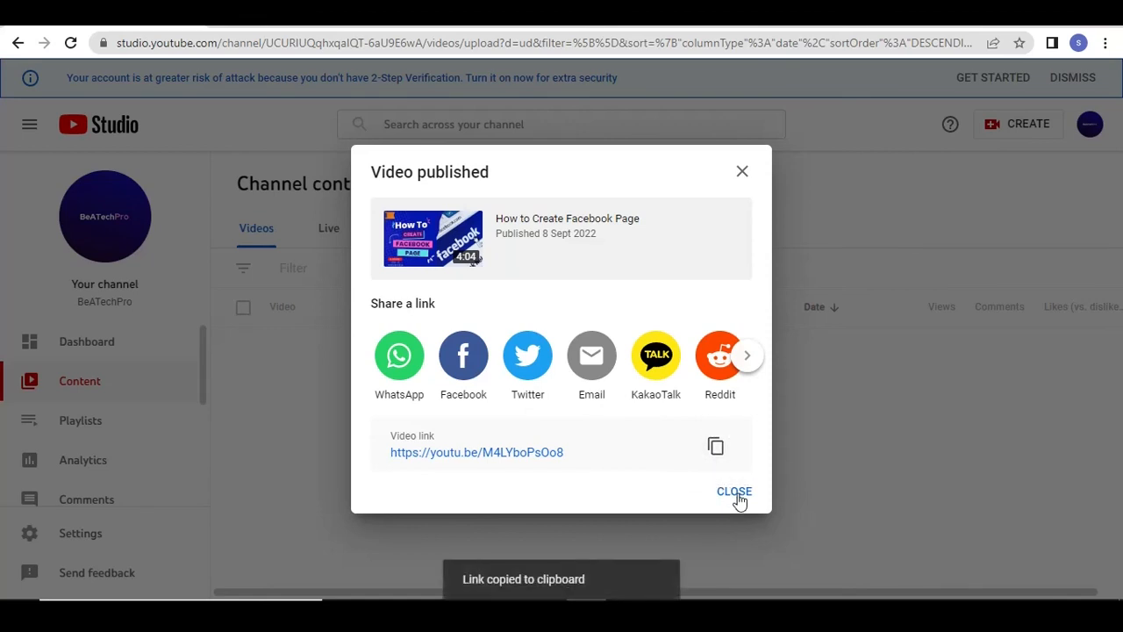
{"action": "left_click", "coordinate": [736, 493]}
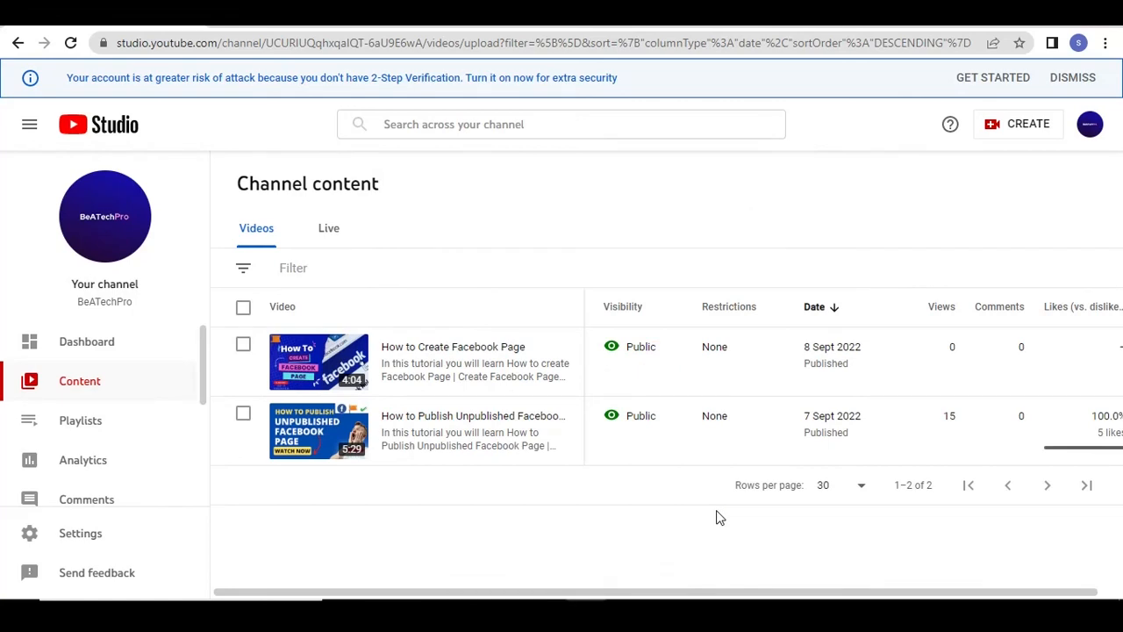
{"action": "mouse_move", "coordinate": [542, 375]}
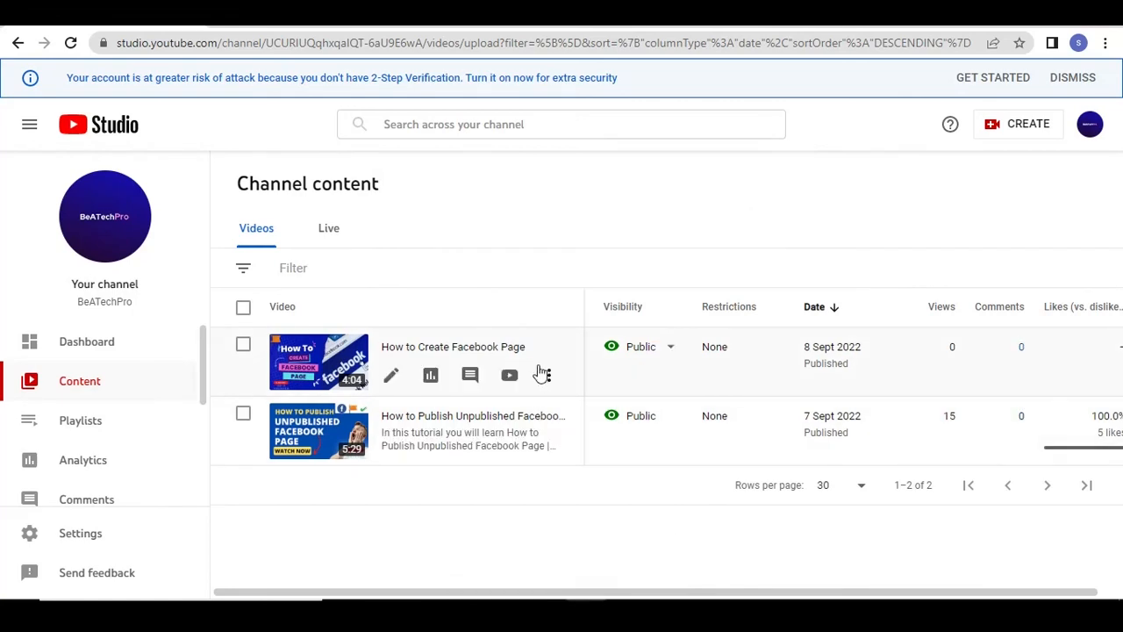